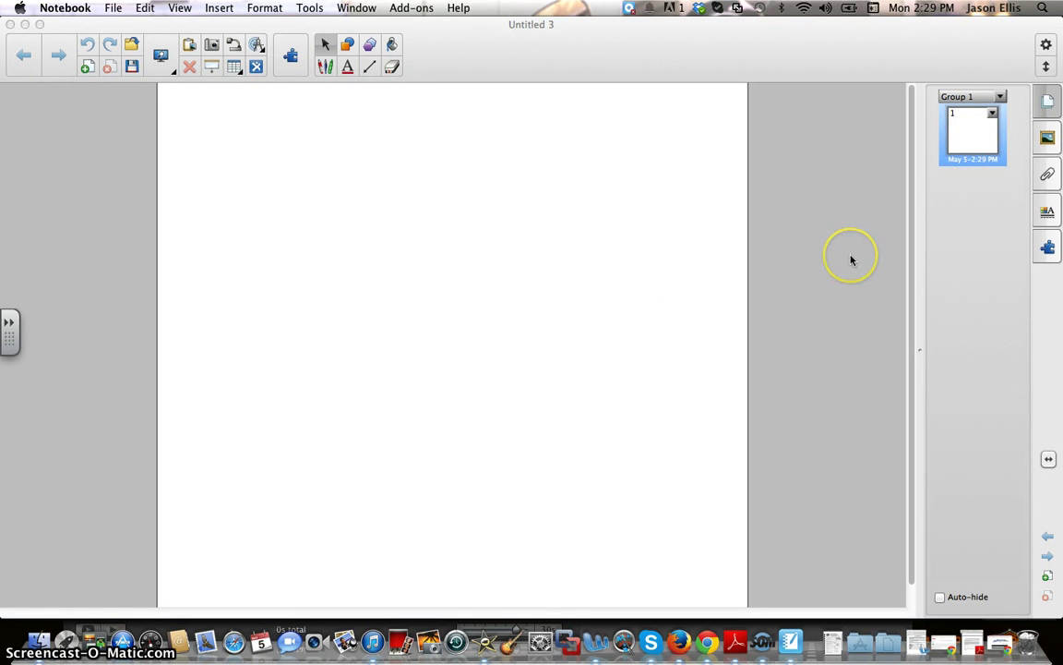
Search the Gallery for 'category' and peek into the Lesson Activity Toolkit 2.0 folder.
{"action": "left_click", "coordinate": [1049, 139]}
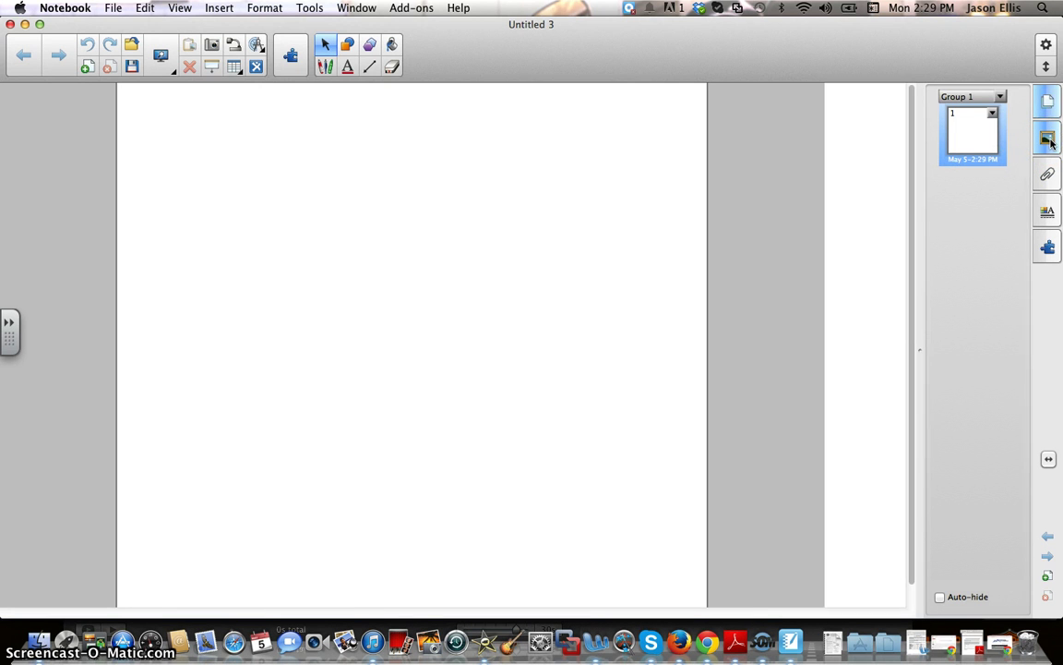
{"action": "type", "text": "ca"}
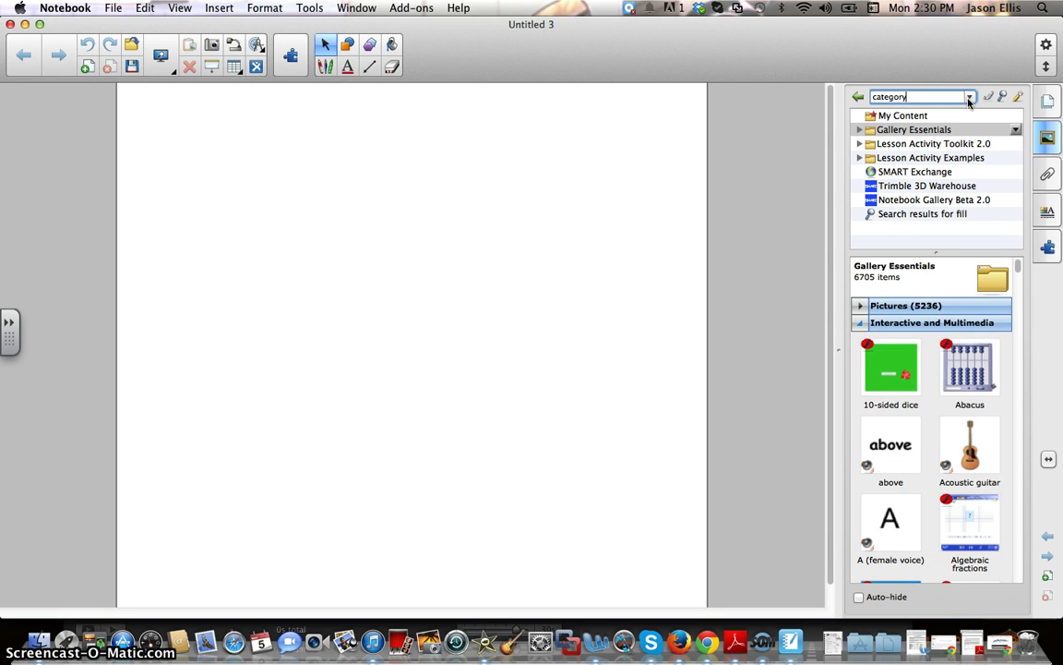
{"action": "type", "text": "tegory"}
{"action": "key", "text": "Return"}
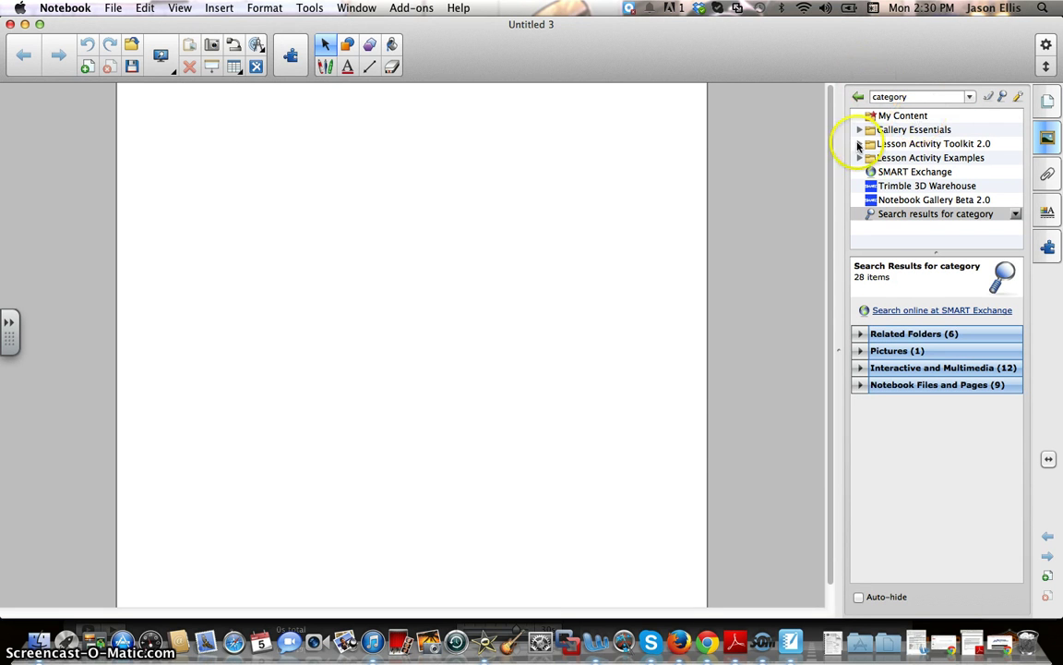
{"action": "left_click", "coordinate": [858, 144]}
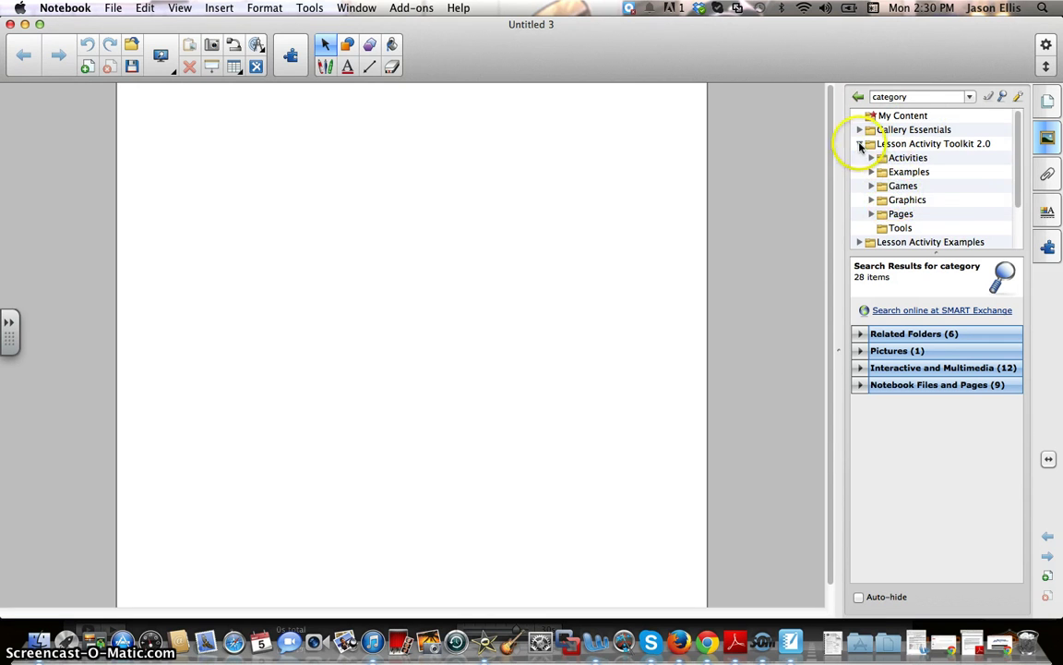
{"action": "left_click", "coordinate": [859, 145]}
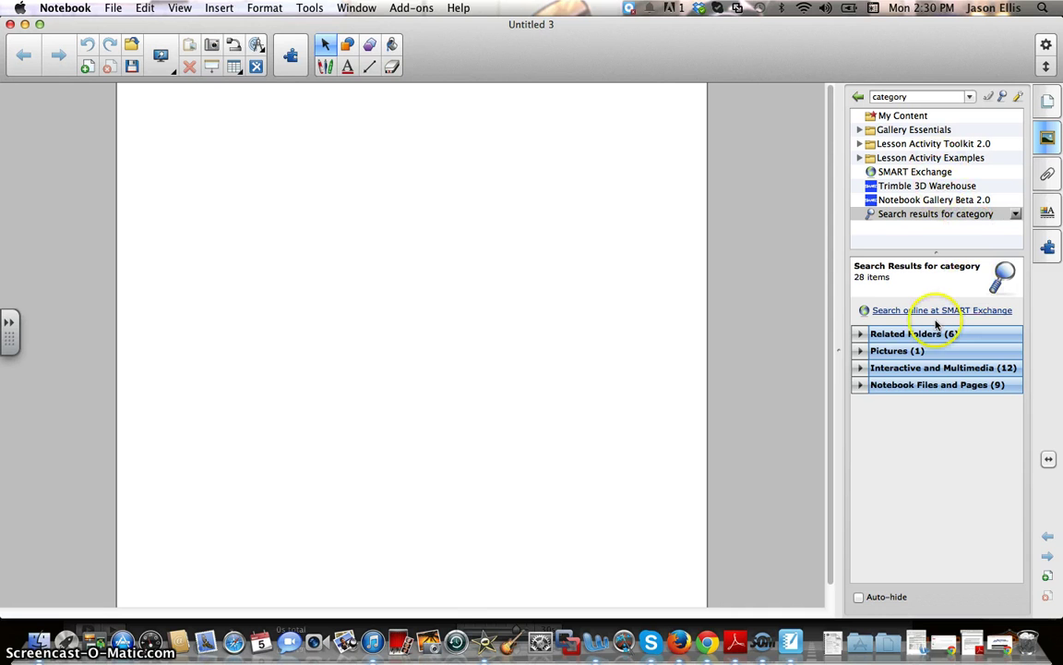
Expand Interactive and Multimedia and browse through the category sort activities.
{"action": "left_click", "coordinate": [859, 369]}
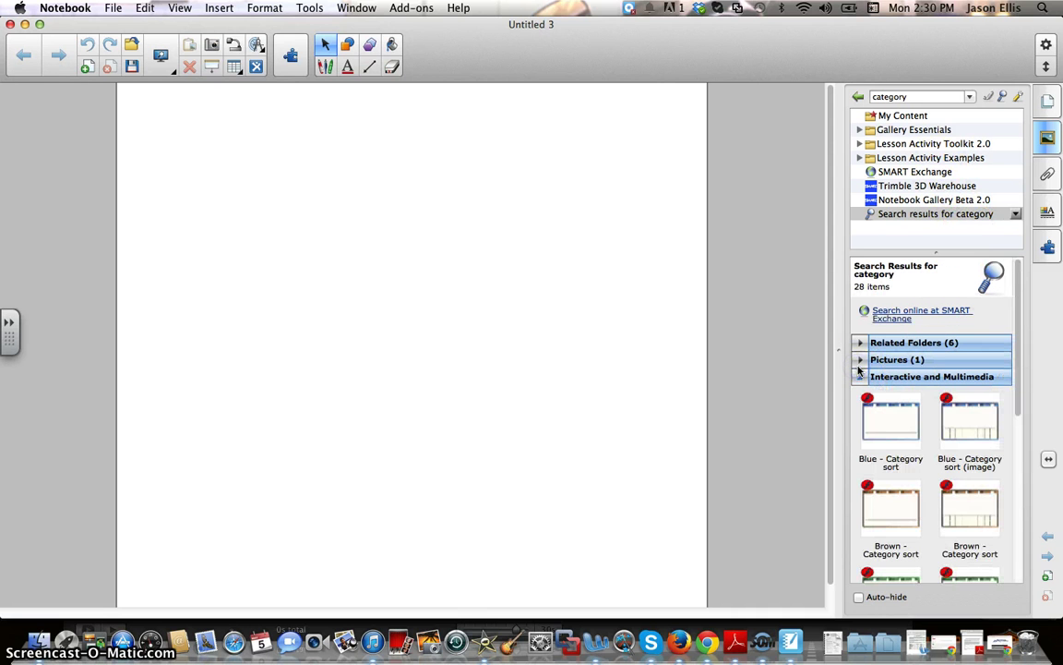
{"action": "scroll", "coordinate": [986, 316], "scroll_direction": "down", "scroll_amount": 5}
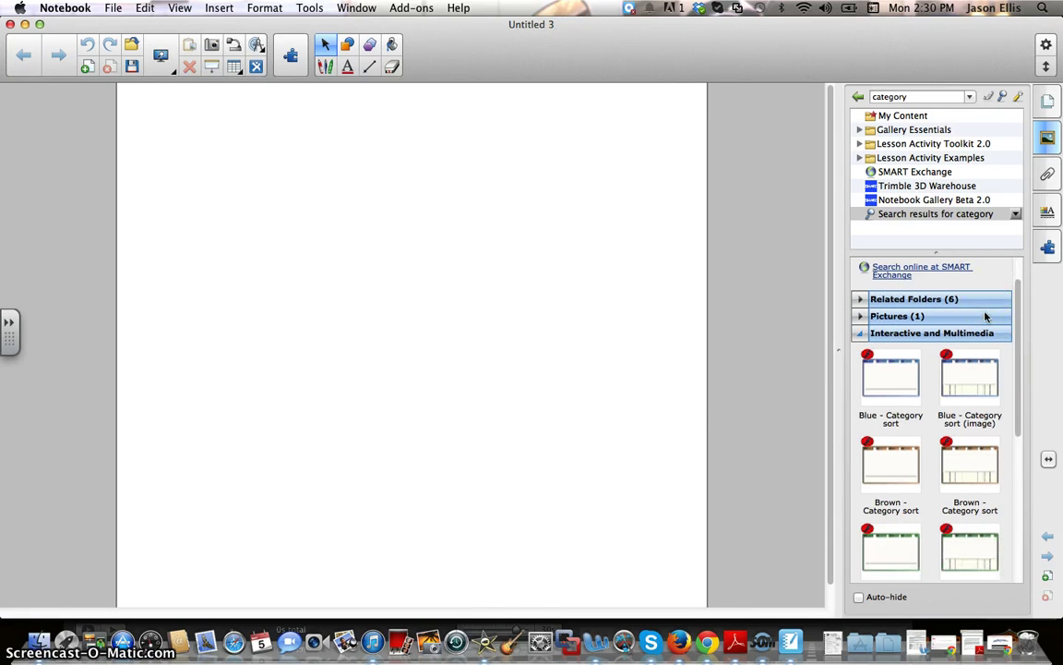
{"action": "scroll", "coordinate": [985, 317], "scroll_direction": "down", "scroll_amount": 1}
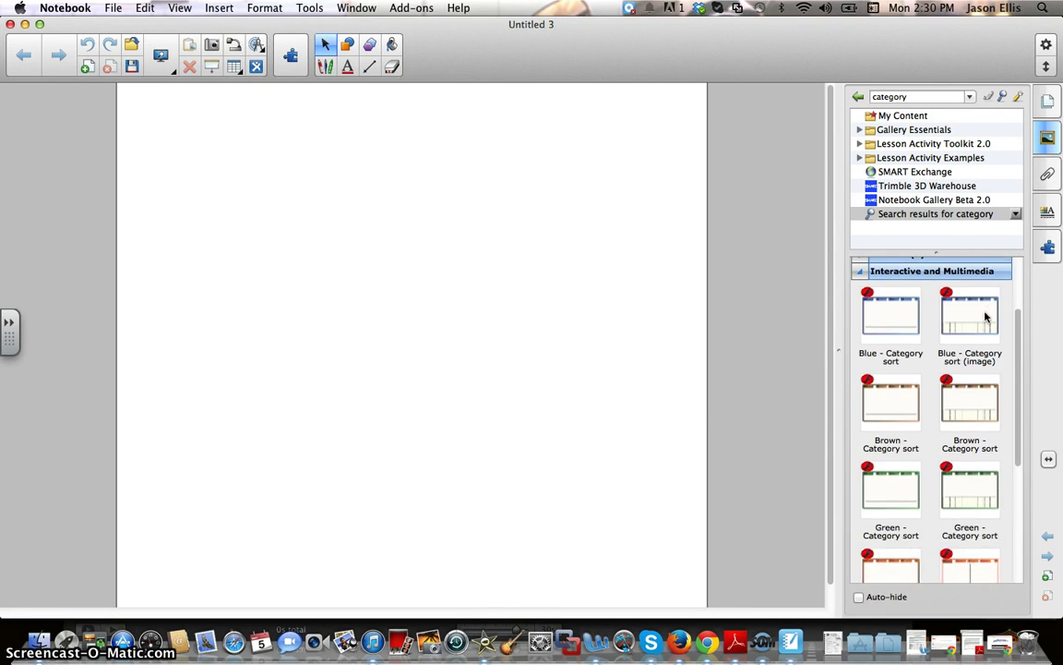
{"action": "scroll", "coordinate": [985, 316], "scroll_direction": "down", "scroll_amount": 10}
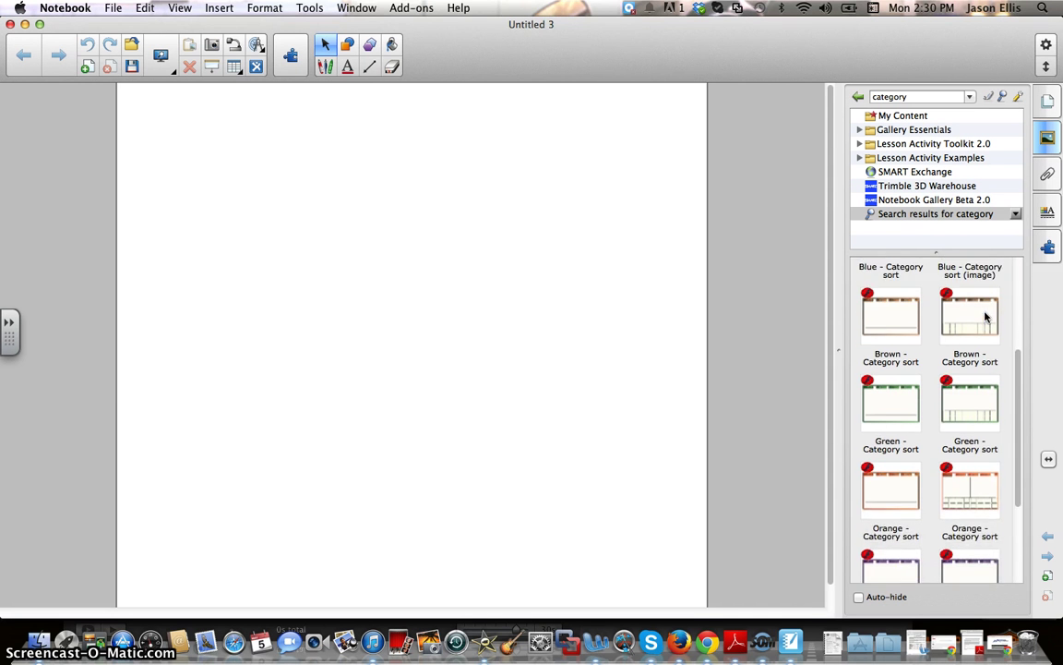
{"action": "scroll", "coordinate": [985, 317], "scroll_direction": "down", "scroll_amount": 6}
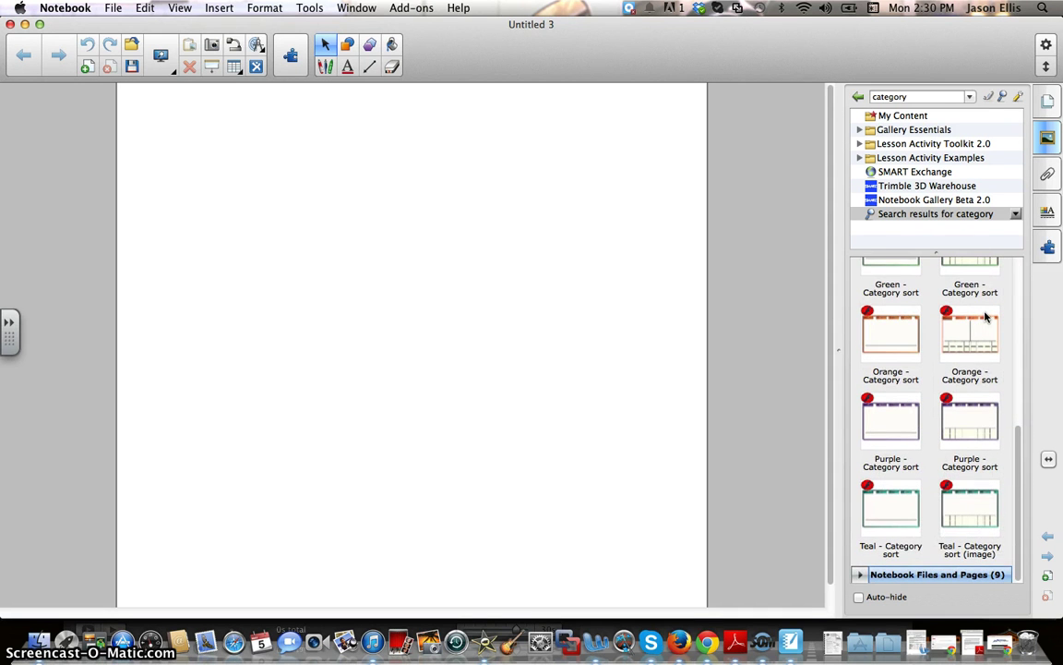
{"action": "scroll", "coordinate": [985, 317], "scroll_direction": "up", "scroll_amount": 15}
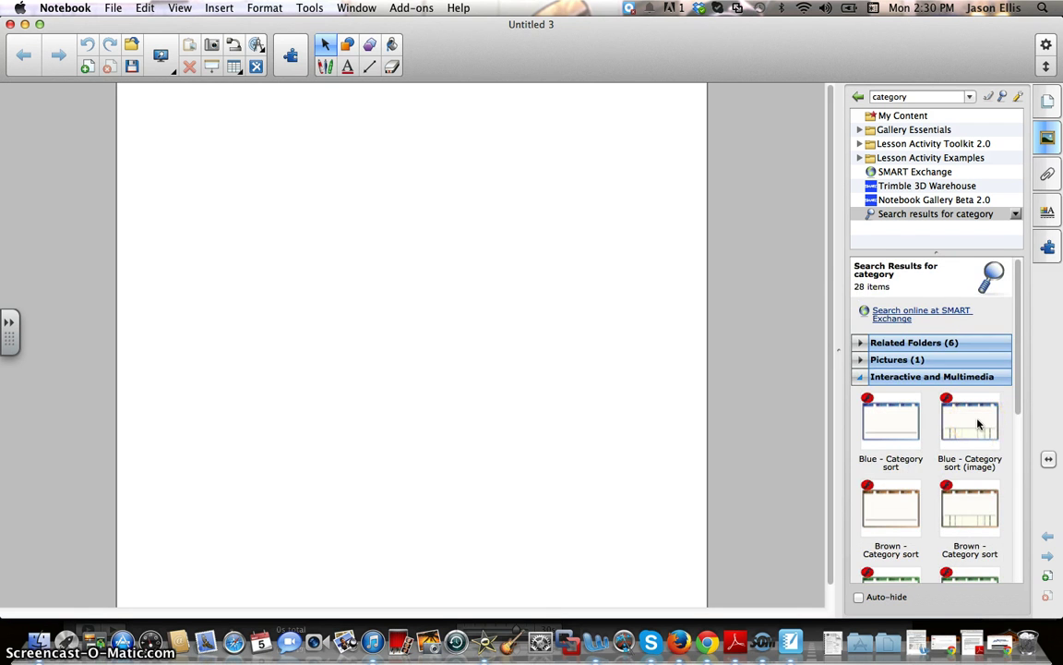
{"action": "scroll", "coordinate": [979, 424], "scroll_direction": "down", "scroll_amount": 5}
{"action": "scroll", "coordinate": [946, 426], "scroll_direction": "up", "scroll_amount": 6}
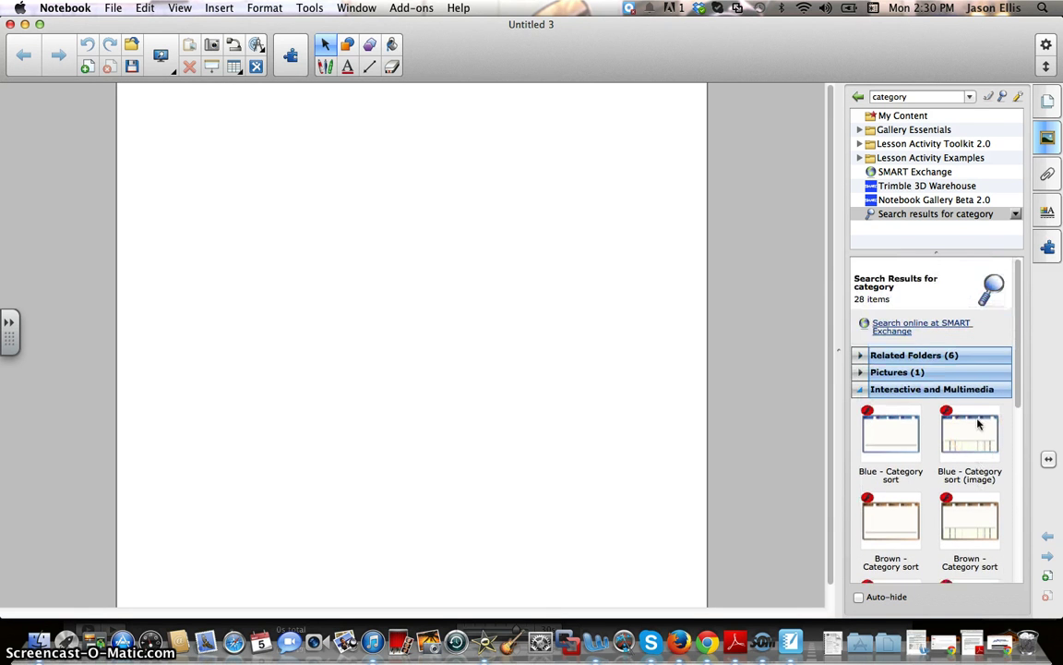
Search the Gallery for 'image' and expand its interactive and multimedia results.
{"action": "left_click", "coordinate": [943, 129]}
{"action": "double_click", "coordinate": [893, 96]}
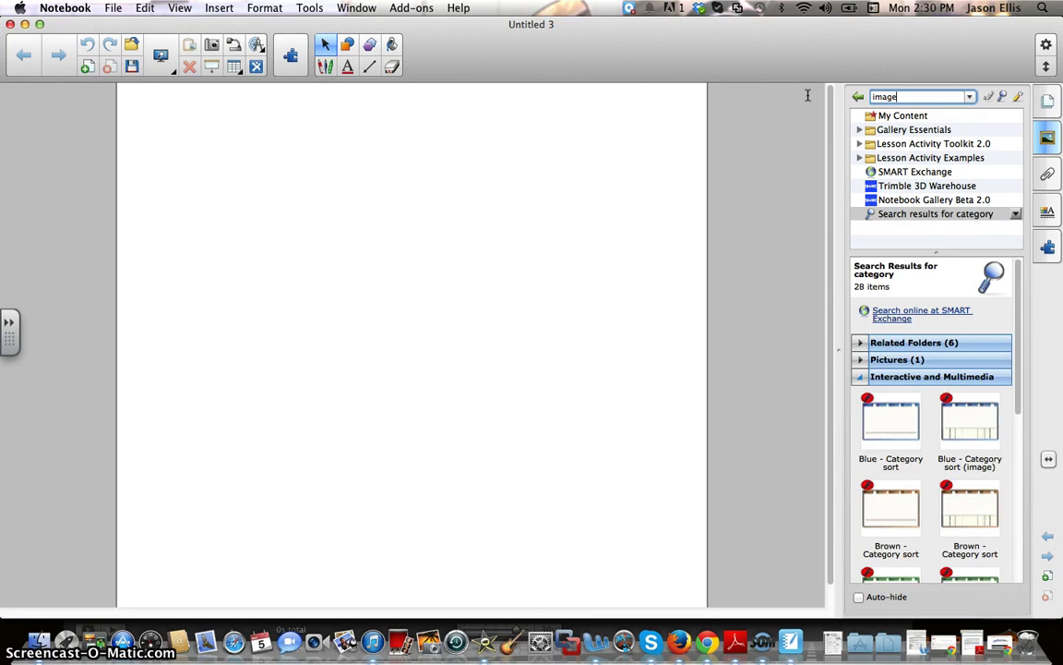
{"action": "type", "text": "image"}
{"action": "key", "text": "Return"}
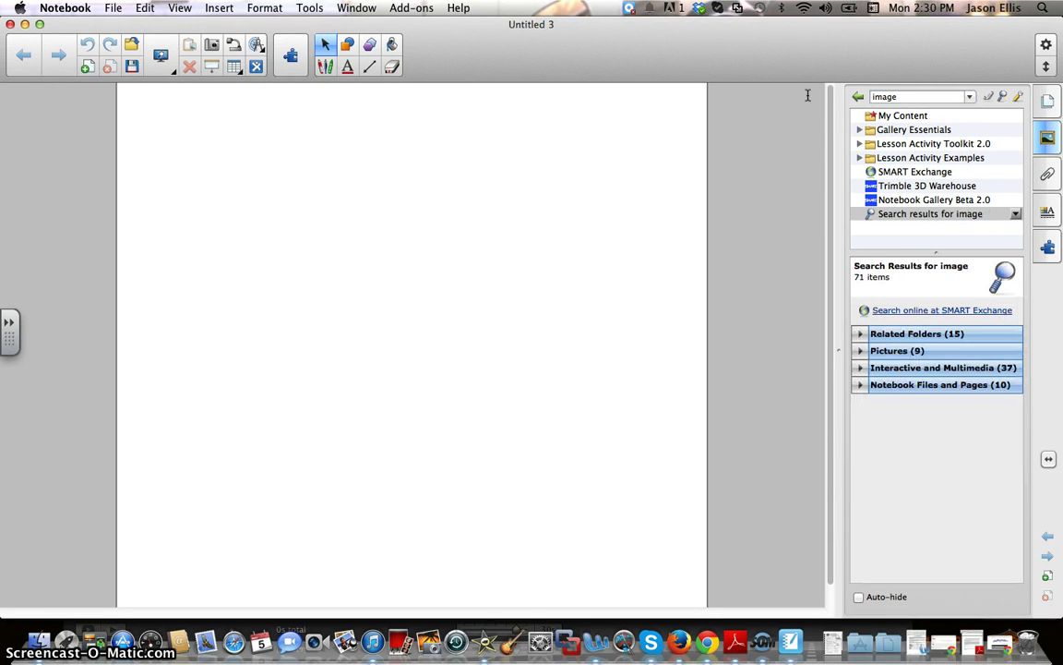
{"action": "left_click", "coordinate": [861, 367]}
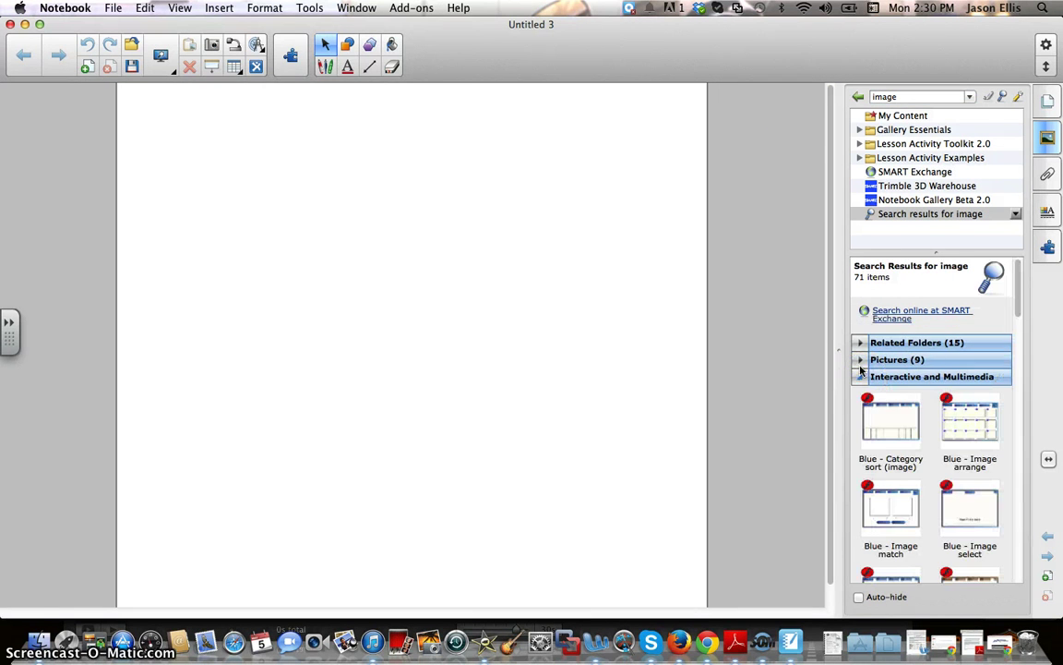
Place Blue - Image arrange on the page, nudged slightly right and down.
{"action": "left_click_drag", "start_coordinate": [988, 403], "coordinate": [408, 321]}
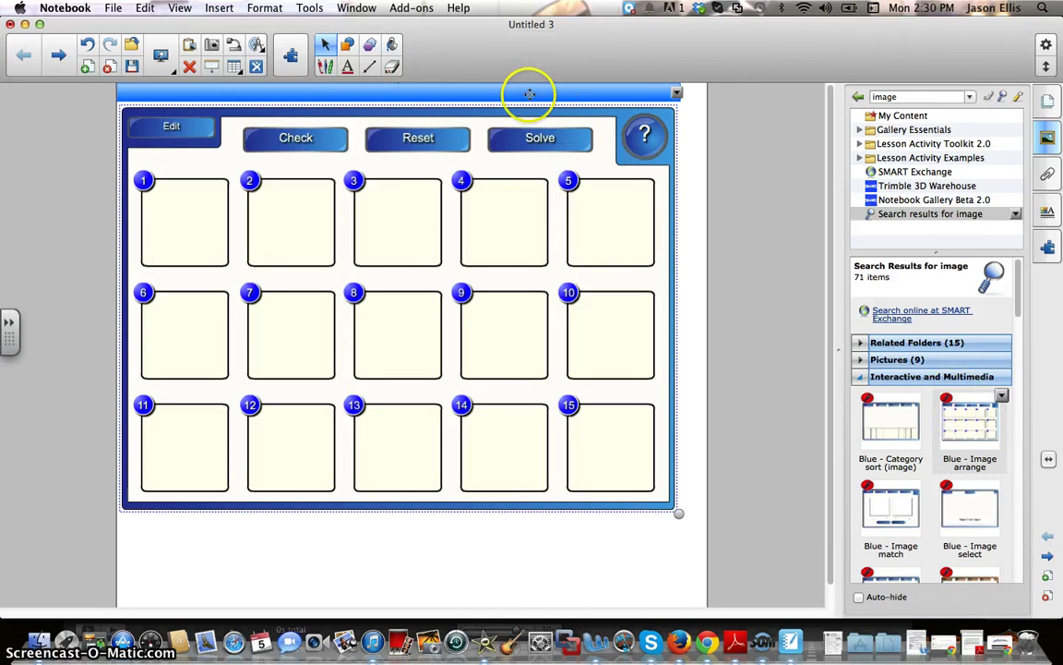
{"action": "left_click_drag", "start_coordinate": [529, 94], "coordinate": [541, 114]}
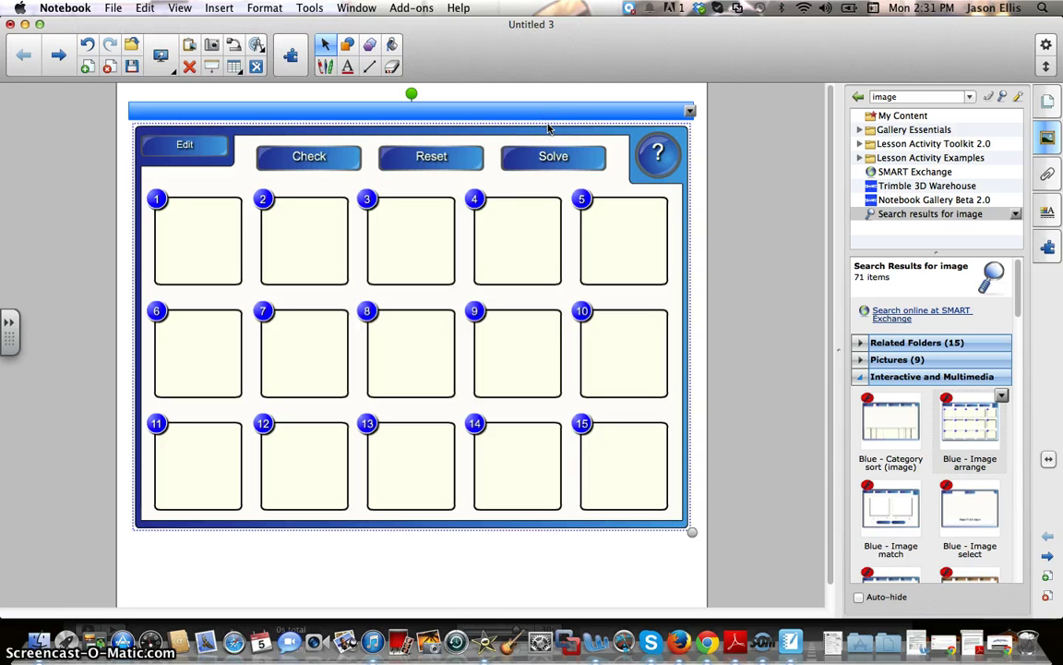
{"action": "left_click", "coordinate": [605, 153]}
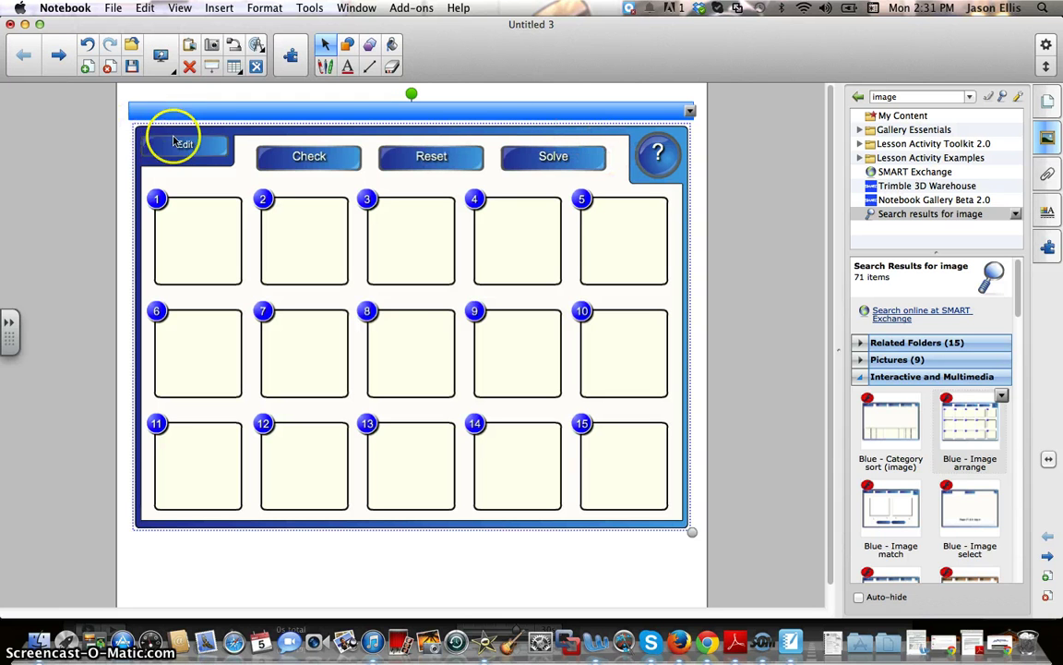
In the activity's edit mode, set the number of images to 5.
{"action": "left_click", "coordinate": [183, 146]}
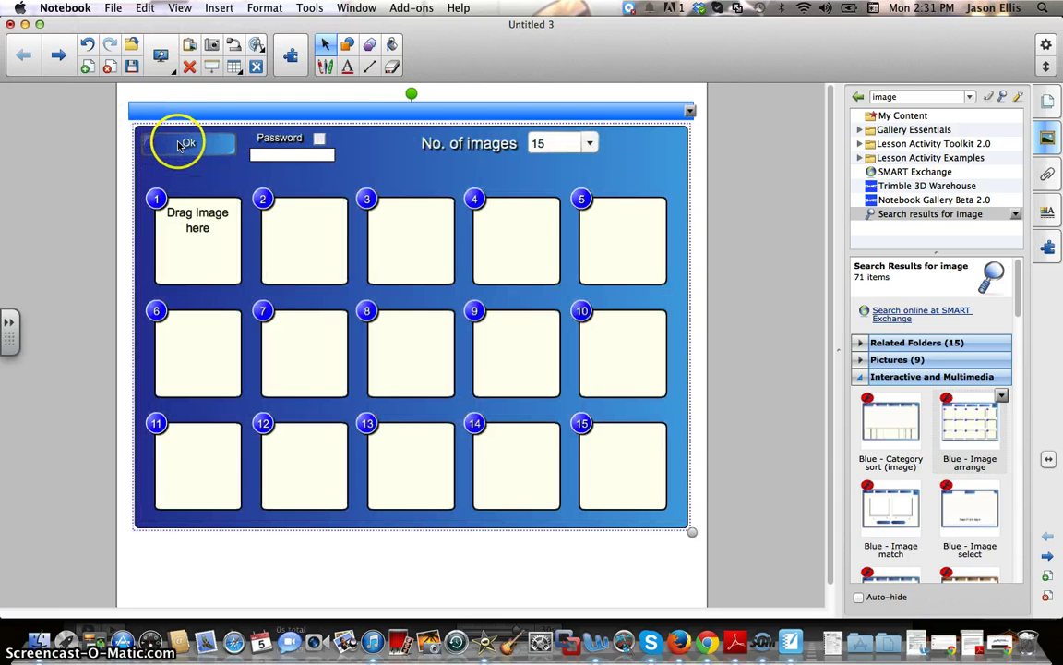
{"action": "left_click", "coordinate": [590, 144]}
{"action": "left_click", "coordinate": [583, 239]}
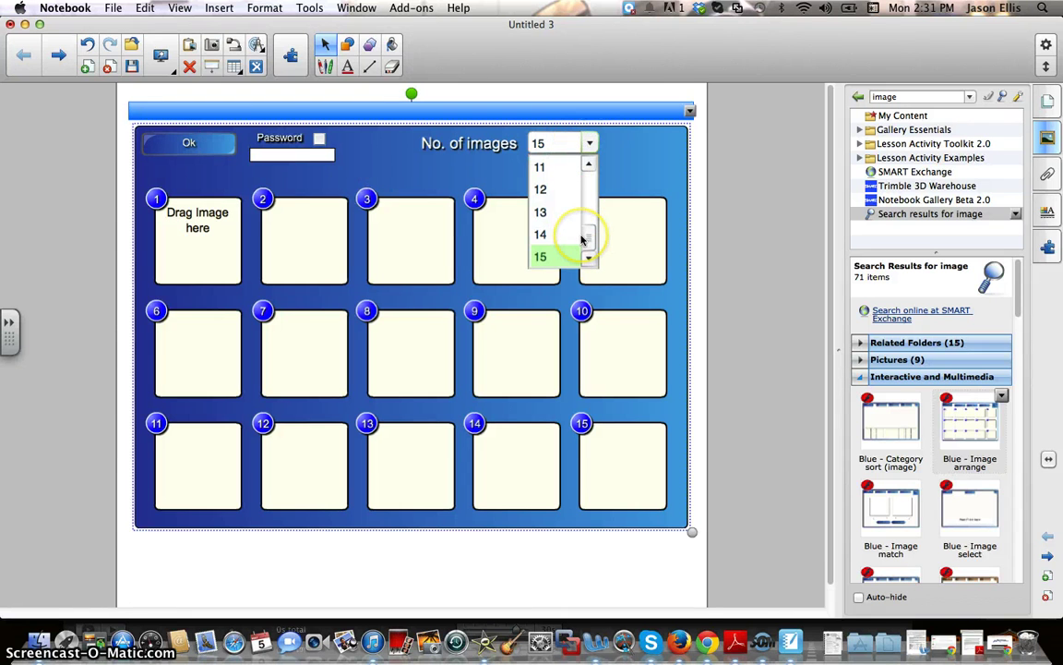
{"action": "left_click_drag", "start_coordinate": [582, 239], "coordinate": [585, 213]}
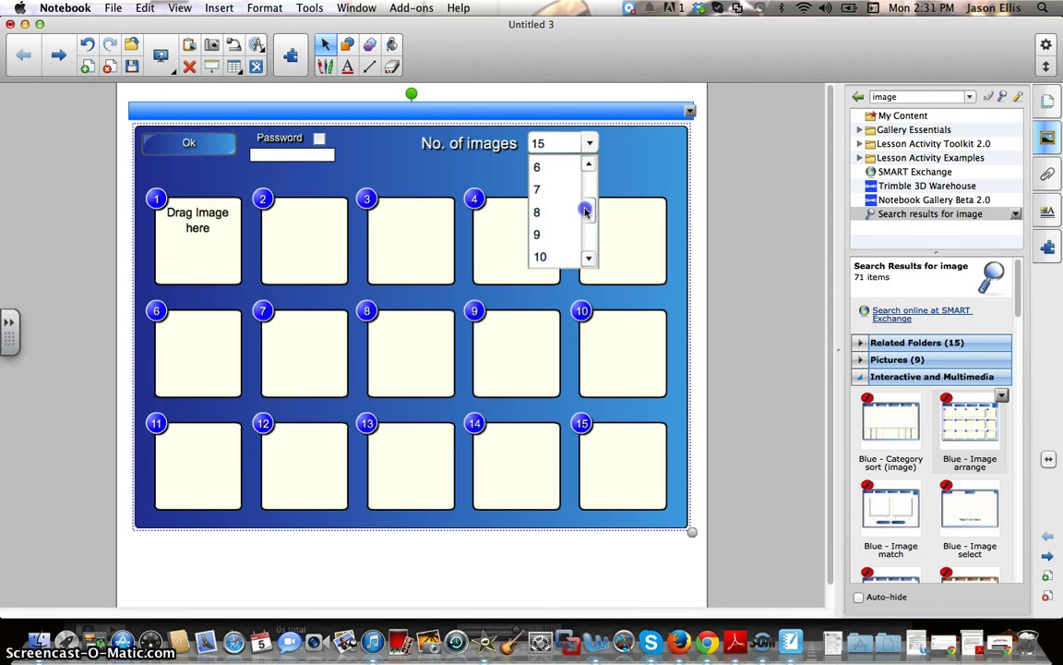
{"action": "left_click", "coordinate": [543, 167]}
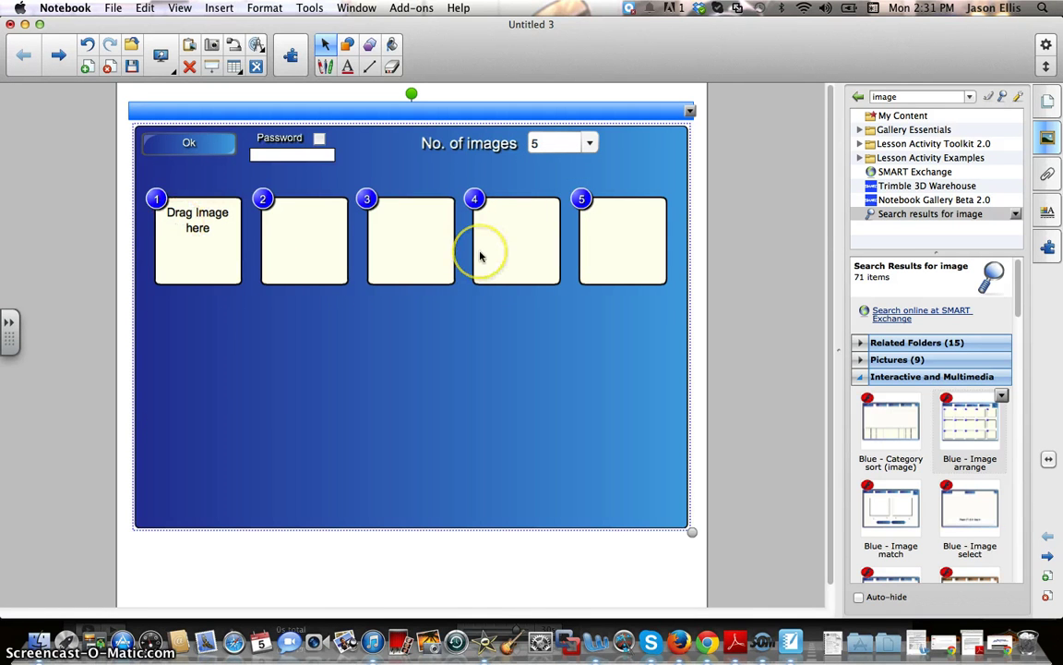
{"action": "left_click", "coordinate": [886, 96]}
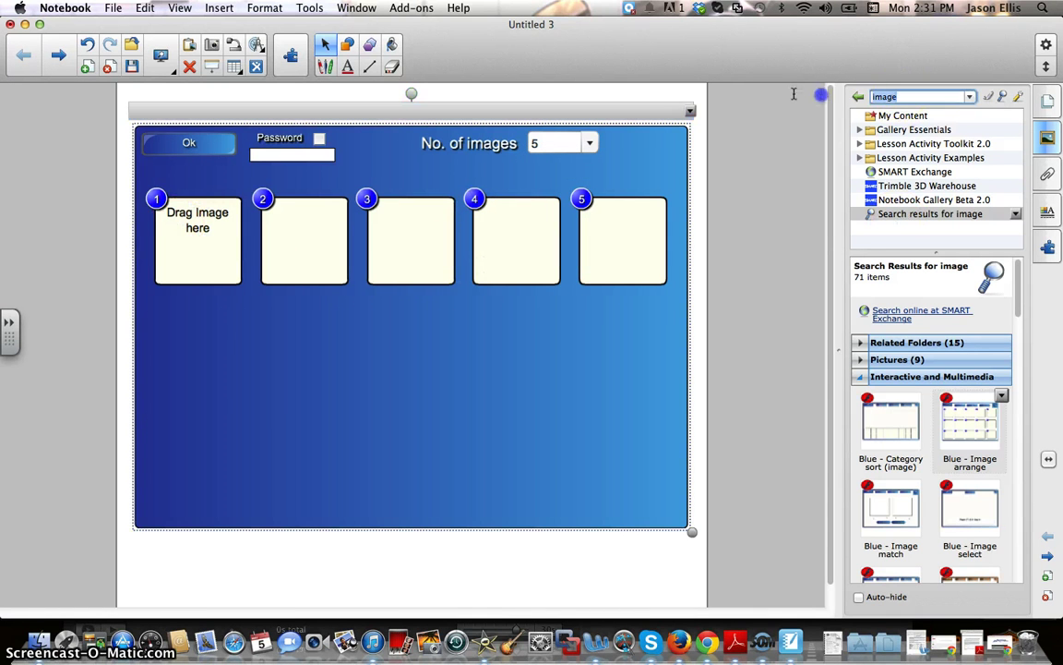
Search the Gallery for 'one' and put a penny picture into image slot 1.
{"action": "type", "text": "one"}
{"action": "key", "text": "Return"}
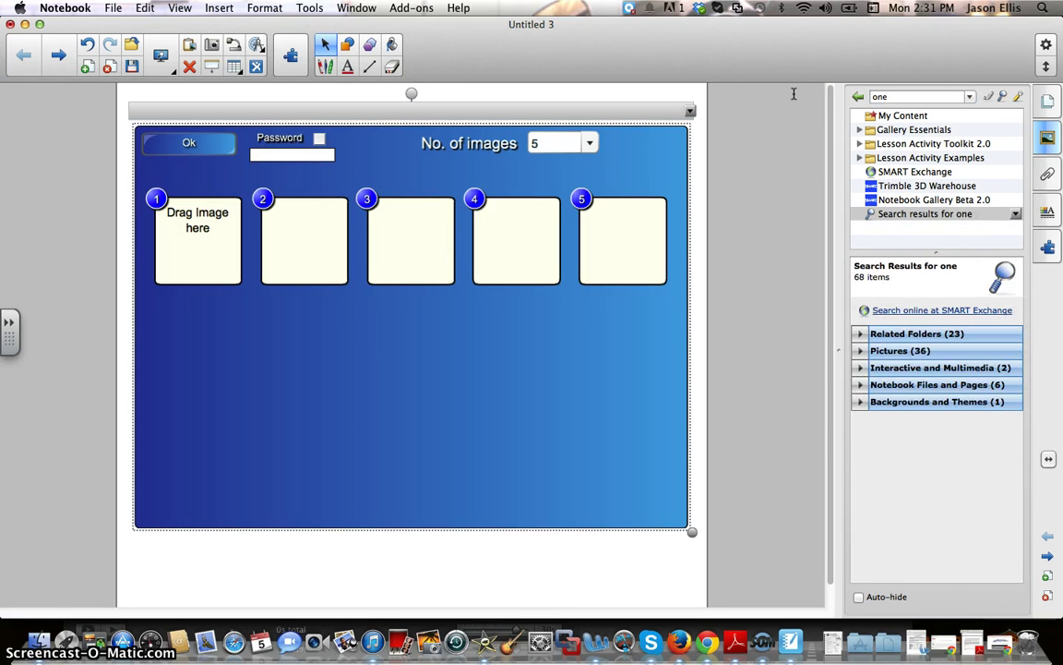
{"action": "left_click", "coordinate": [863, 350]}
{"action": "scroll", "coordinate": [983, 367], "scroll_direction": "down", "scroll_amount": 3}
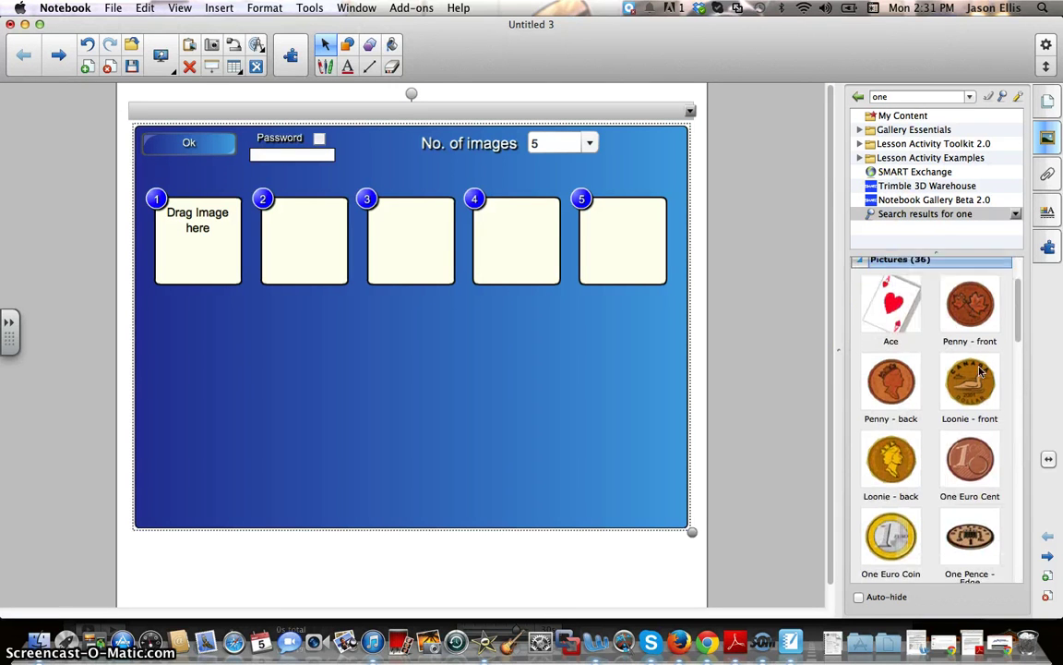
{"action": "scroll", "coordinate": [981, 369], "scroll_direction": "down", "scroll_amount": 2}
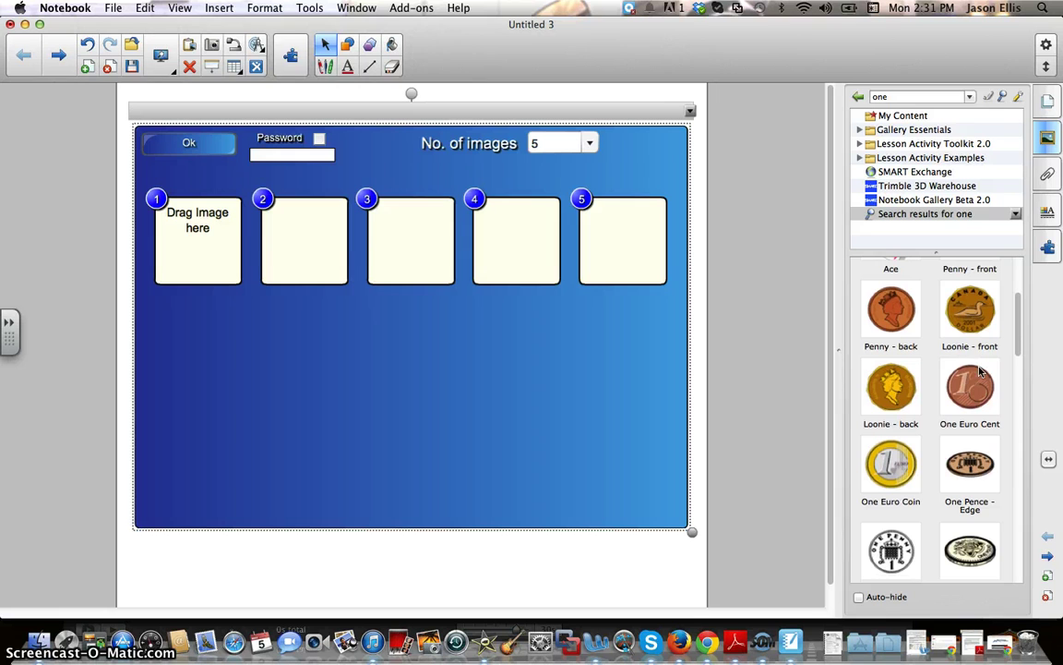
{"action": "scroll", "coordinate": [970, 370], "scroll_direction": "up", "scroll_amount": 2}
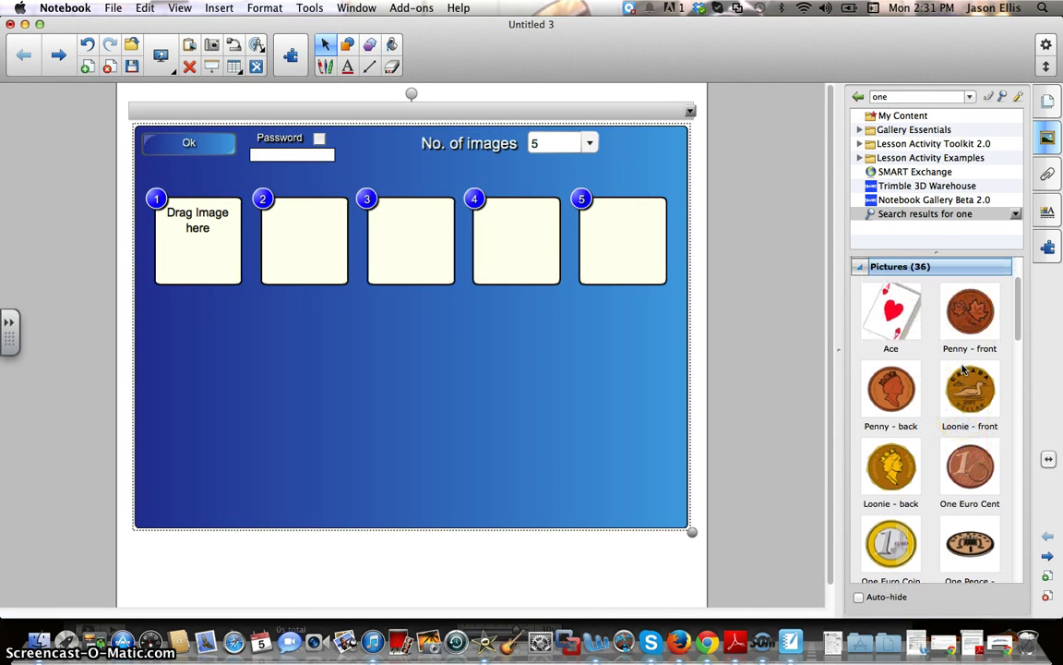
{"action": "left_click_drag", "start_coordinate": [256, 266], "coordinate": [194, 249]}
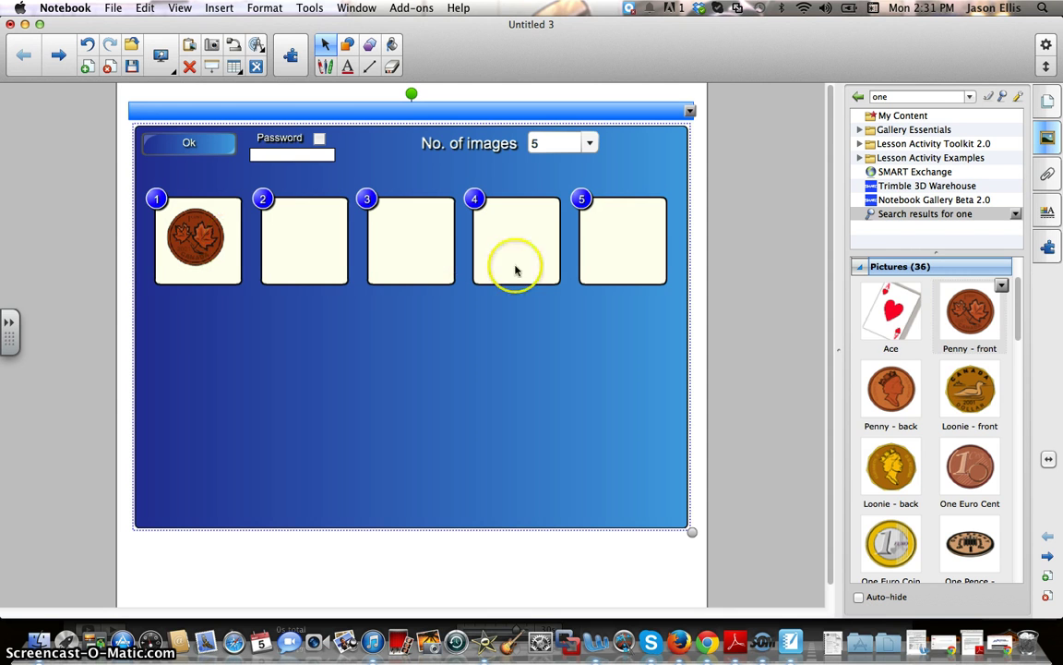
Search for 'nickle' and drag Nickel - front into box 2.
{"action": "left_click", "coordinate": [892, 96]}
{"action": "key", "text": "Return"}
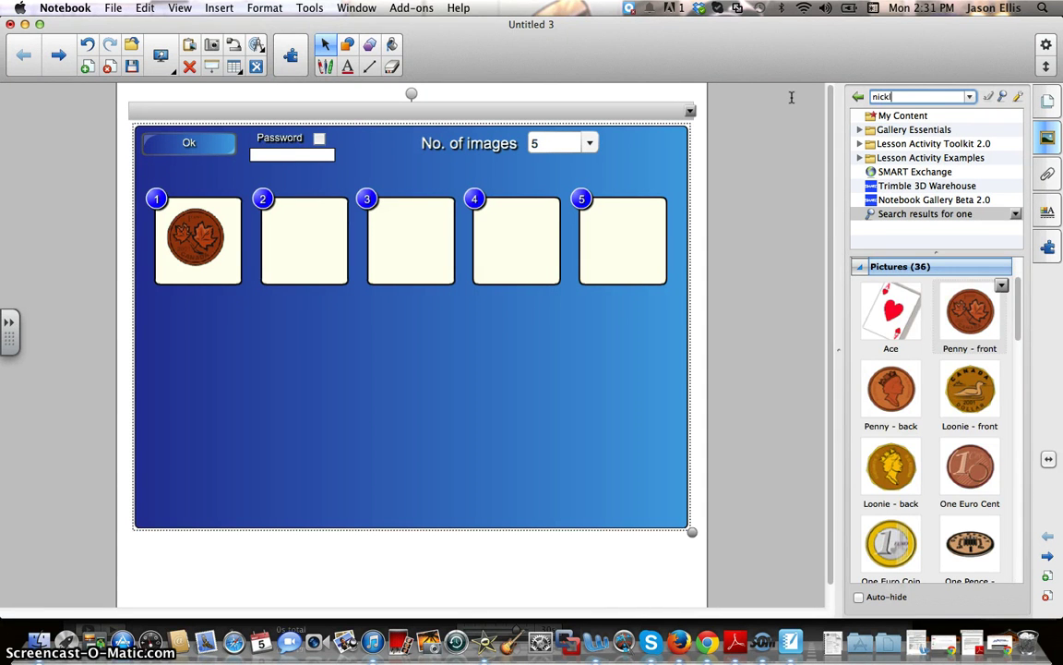
{"action": "key", "text": "Return"}
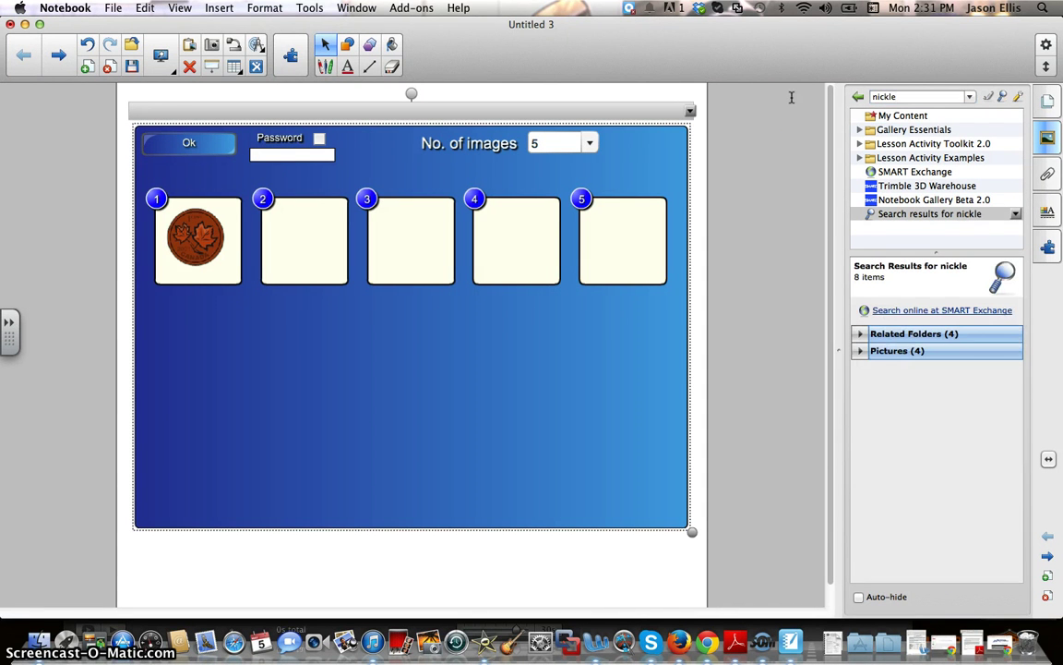
{"action": "left_click", "coordinate": [861, 351]}
{"action": "left_click_drag", "start_coordinate": [891, 395], "coordinate": [301, 240]}
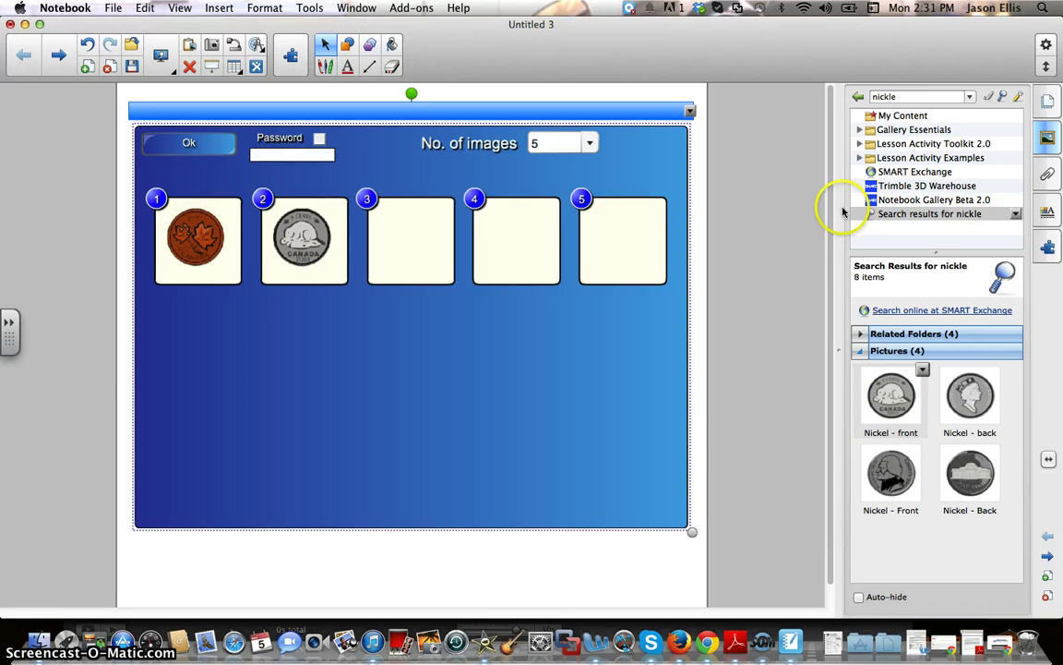
Search the Gallery for 'dime' and drag Dime - front into box 3.
{"action": "left_click", "coordinate": [911, 95]}
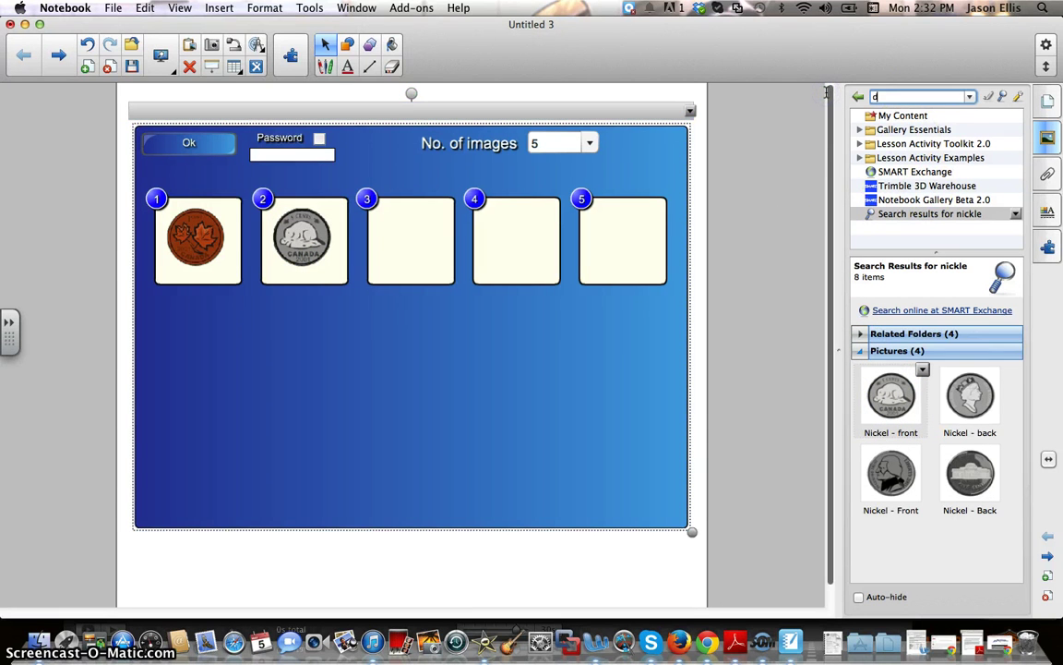
{"action": "type", "text": "dime"}
{"action": "key", "text": "Return"}
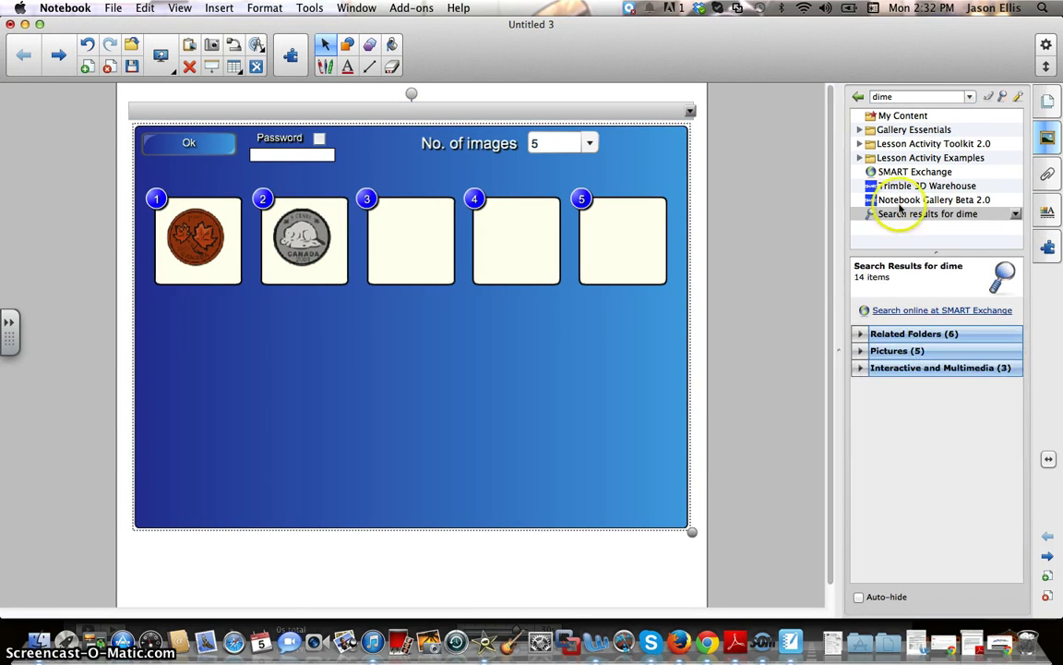
{"action": "left_click", "coordinate": [861, 350]}
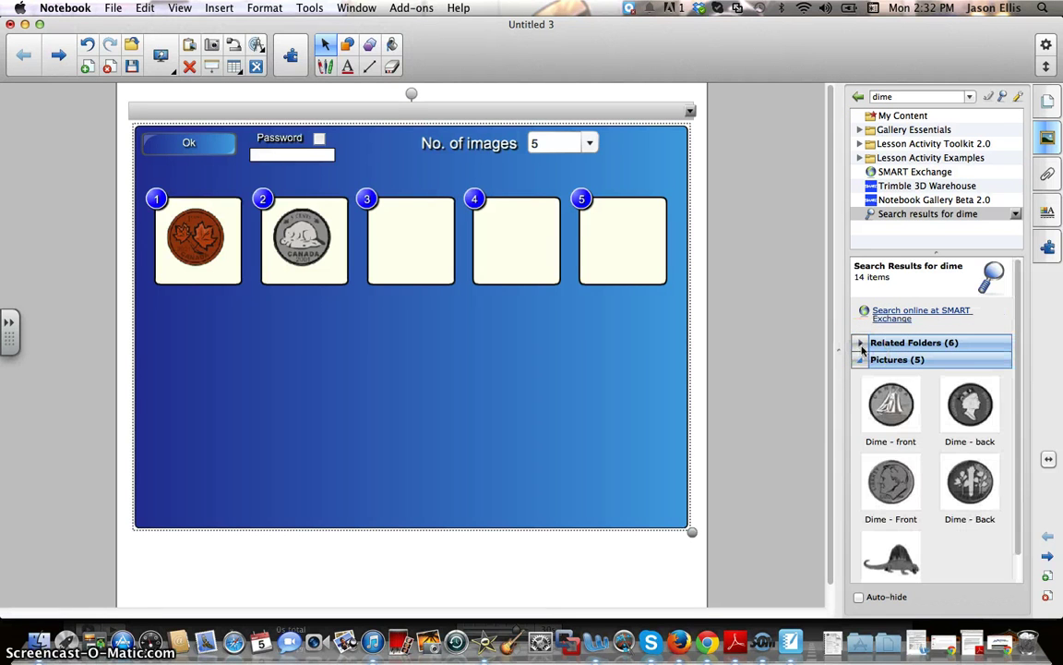
{"action": "left_click_drag", "start_coordinate": [890, 403], "coordinate": [421, 238]}
Search for 'quarter' and drag Quarter - front into box 4.
{"action": "left_click", "coordinate": [874, 96]}
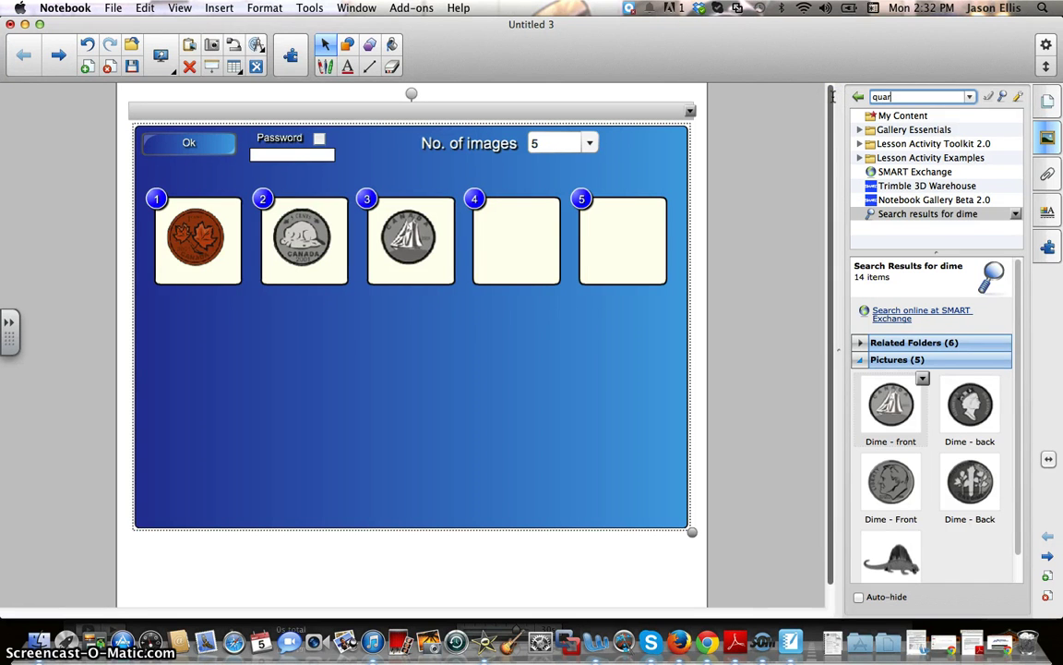
{"action": "type", "text": "quarter"}
{"action": "key", "text": "Return"}
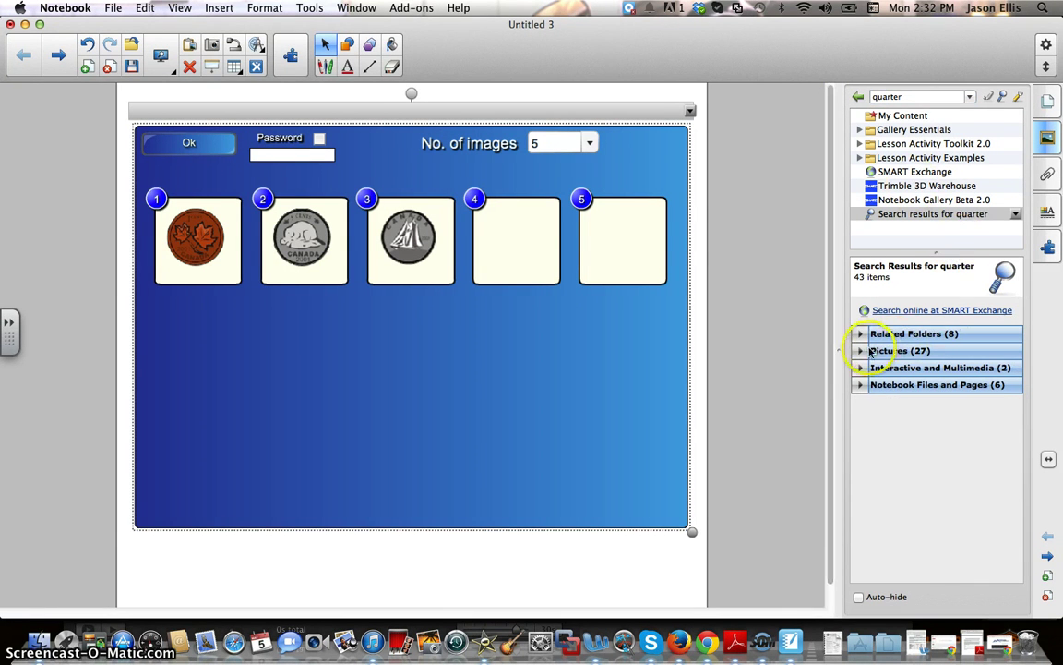
{"action": "left_click", "coordinate": [861, 352]}
{"action": "left_click_drag", "start_coordinate": [889, 403], "coordinate": [527, 240]}
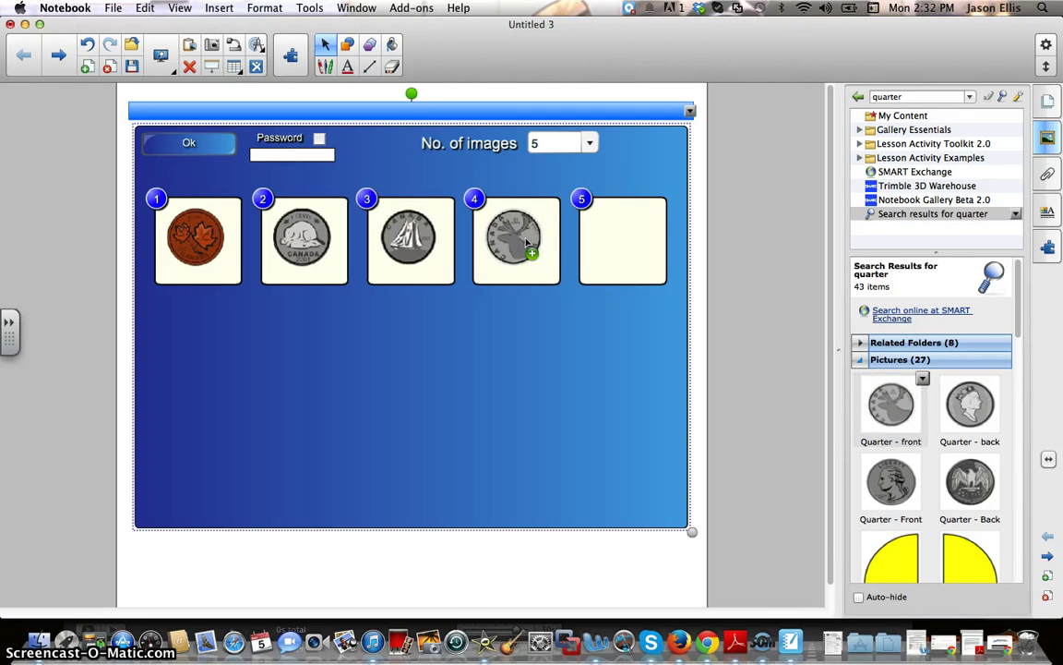
Replace the search term with 'loon' and run the Gallery search.
{"action": "left_click", "coordinate": [795, 104]}
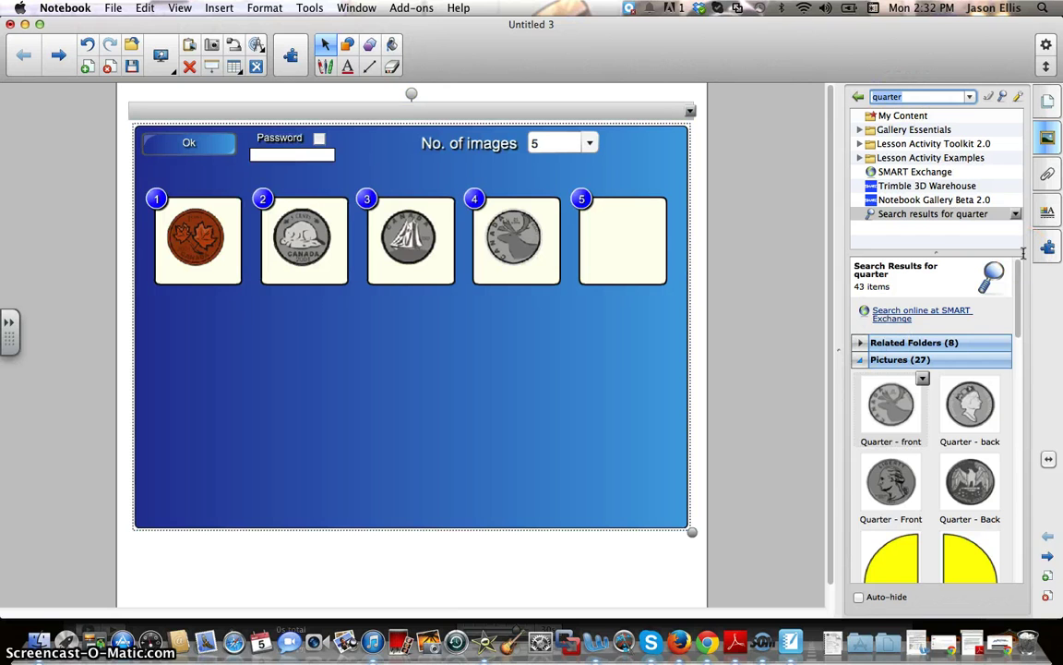
{"action": "type", "text": "lo"}
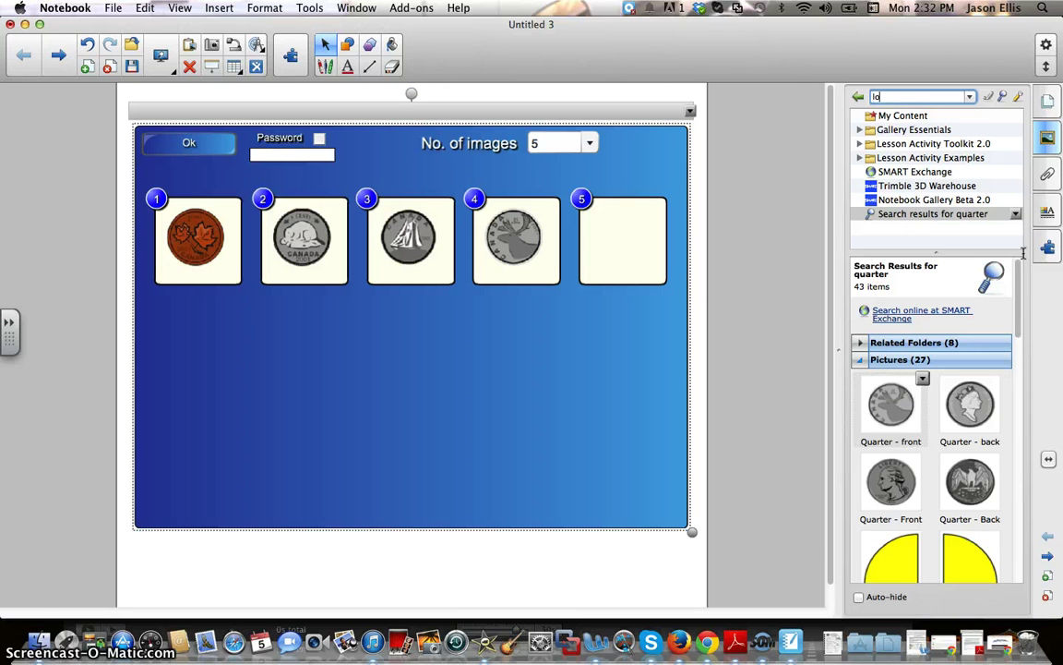
{"action": "type", "text": "on"}
{"action": "key", "text": "Return"}
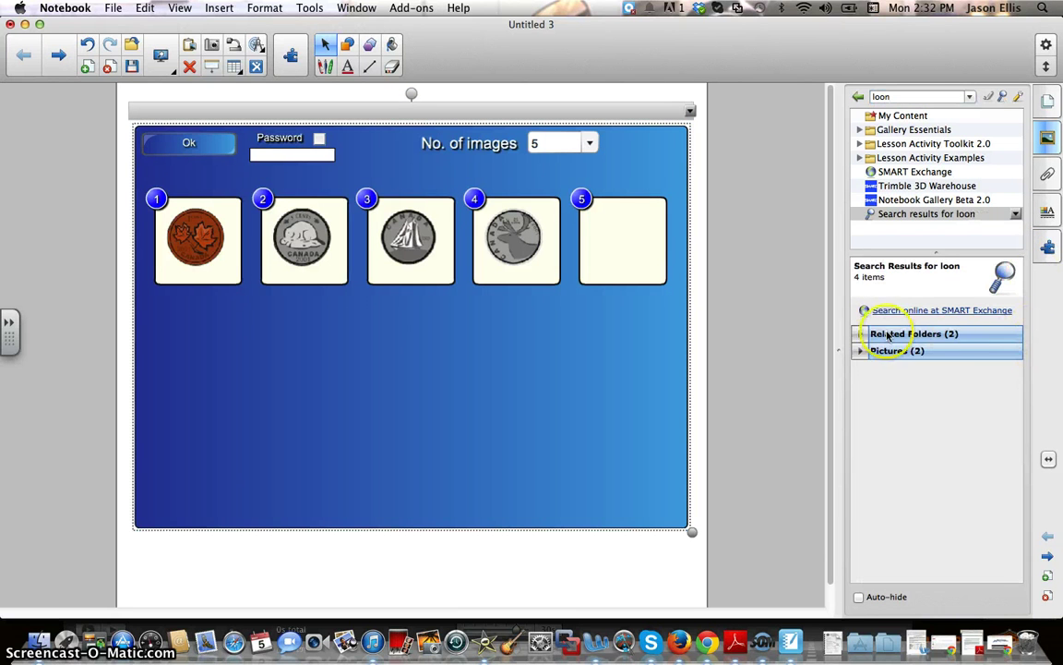
Drag Loonie - front into box 5 and finish setup so the coins shuffle.
{"action": "left_click", "coordinate": [868, 352]}
{"action": "left_click_drag", "start_coordinate": [889, 388], "coordinate": [625, 244]}
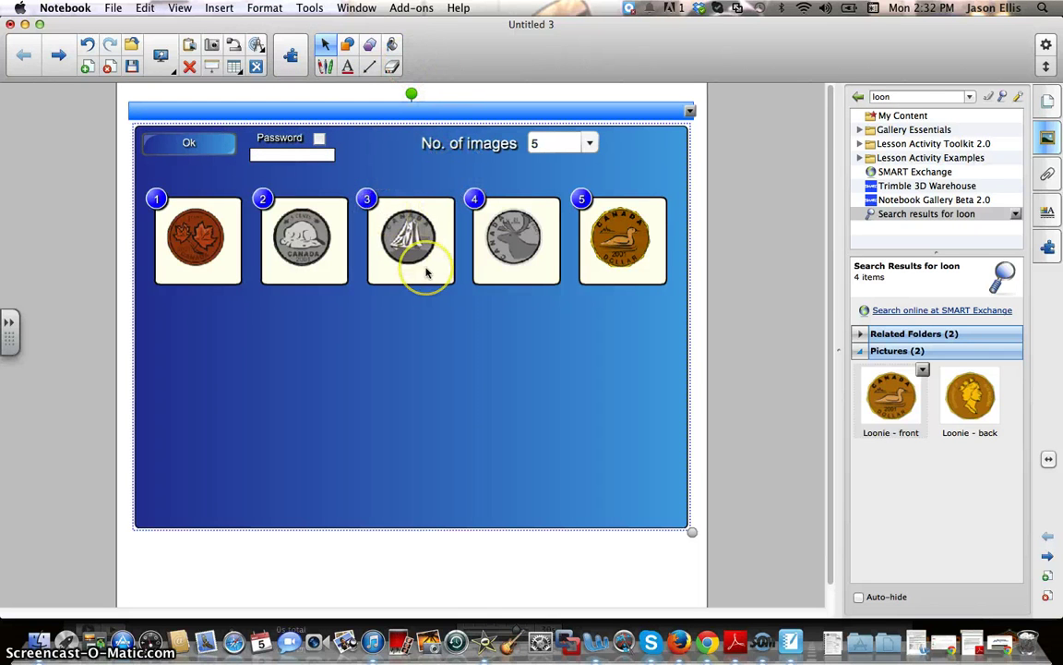
{"action": "left_click", "coordinate": [187, 146]}
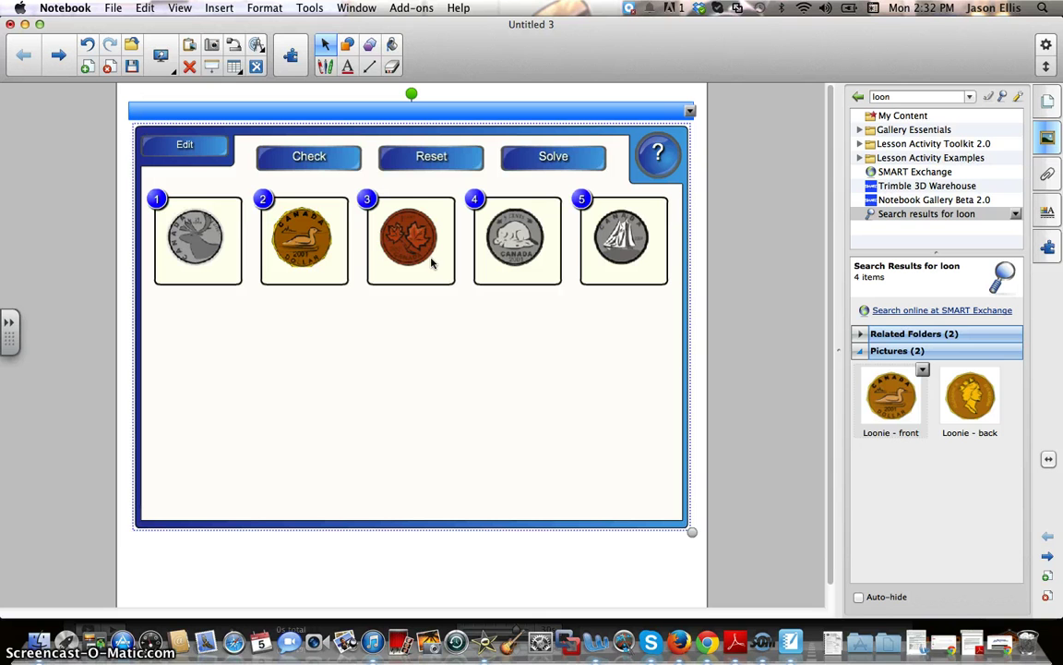
Drag the coin cards into the order penny, caribou, beaver, sailboat, loonie.
{"action": "left_click_drag", "start_coordinate": [420, 251], "coordinate": [187, 247]}
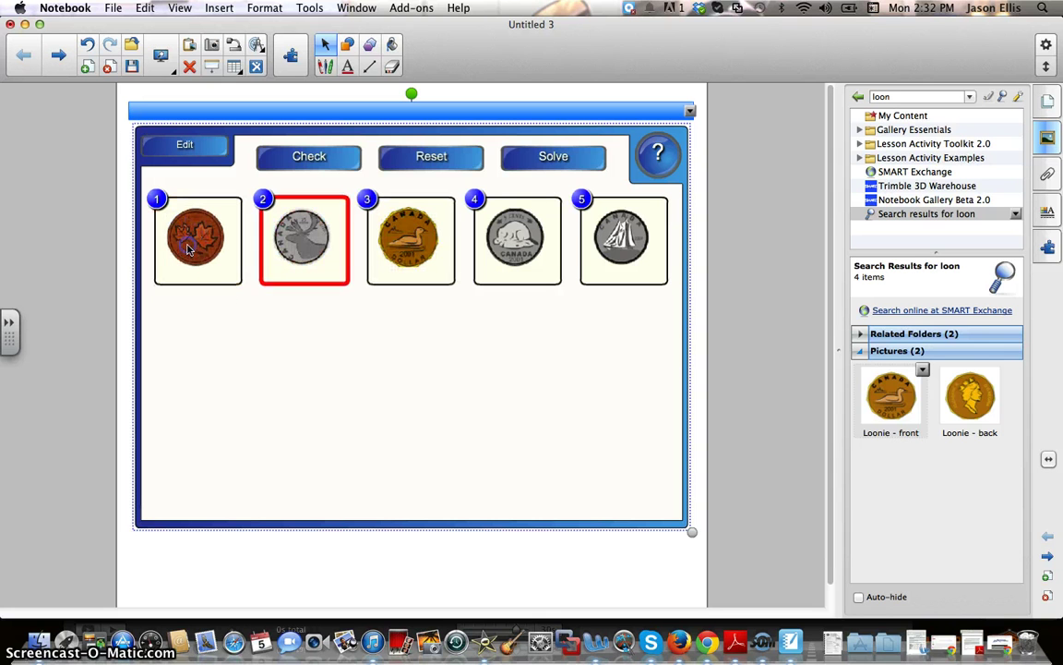
{"action": "left_click_drag", "start_coordinate": [277, 239], "coordinate": [506, 249]}
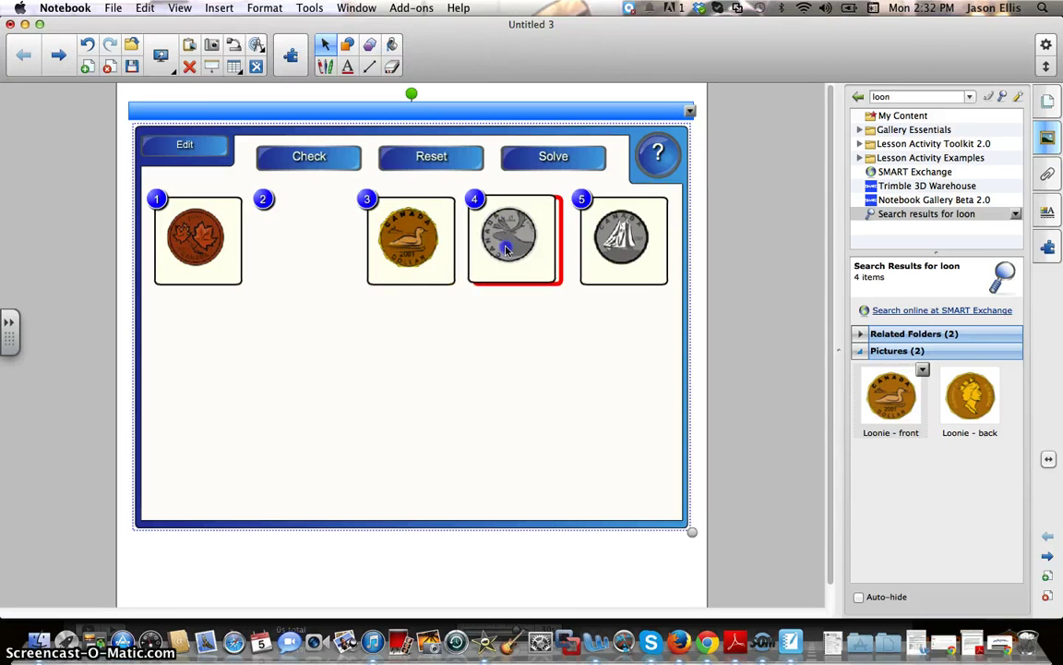
{"action": "left_click_drag", "start_coordinate": [614, 240], "coordinate": [415, 244]}
{"action": "left_click", "coordinate": [423, 237]}
{"action": "left_click_drag", "start_coordinate": [303, 238], "coordinate": [397, 254]}
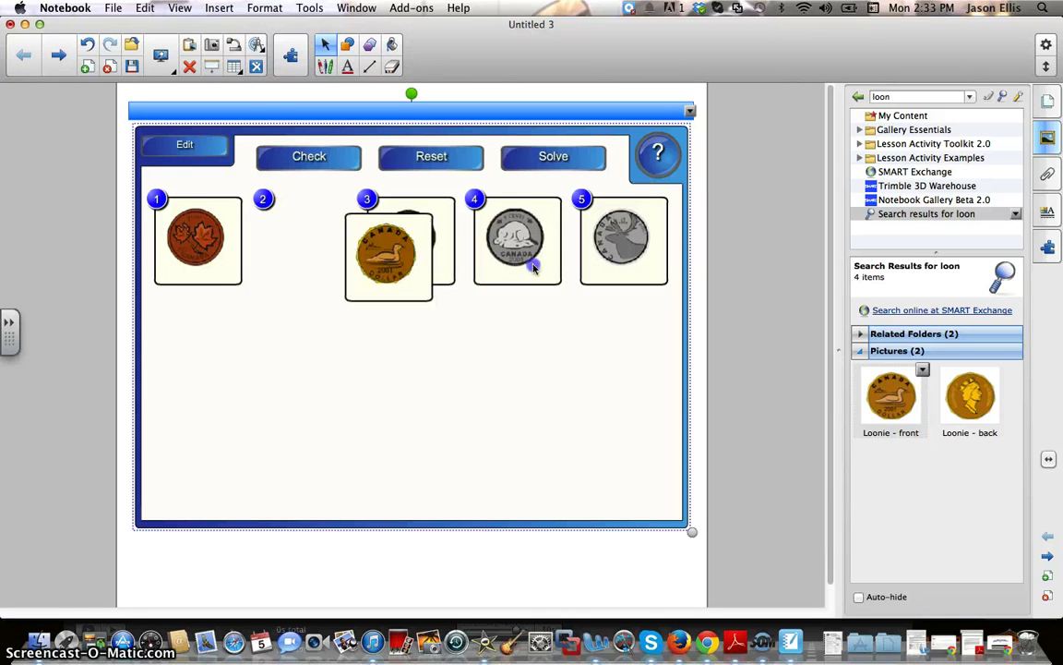
{"action": "left_click_drag", "start_coordinate": [534, 268], "coordinate": [639, 259]}
{"action": "left_click_drag", "start_coordinate": [518, 242], "coordinate": [303, 242]}
{"action": "left_click", "coordinate": [417, 260]}
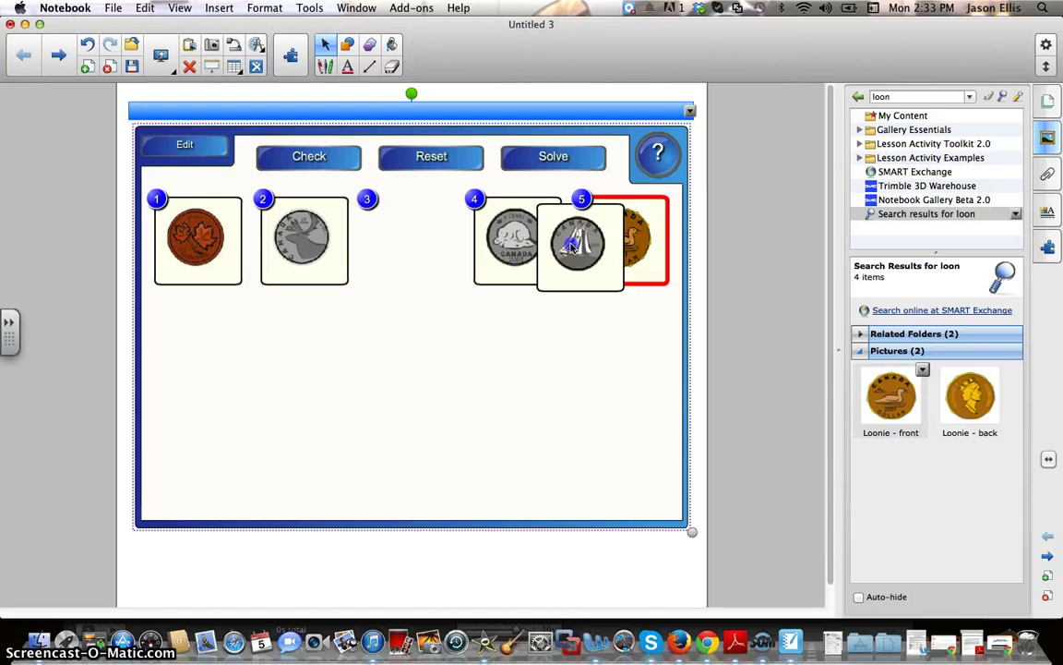
{"action": "left_click_drag", "start_coordinate": [573, 245], "coordinate": [569, 245]}
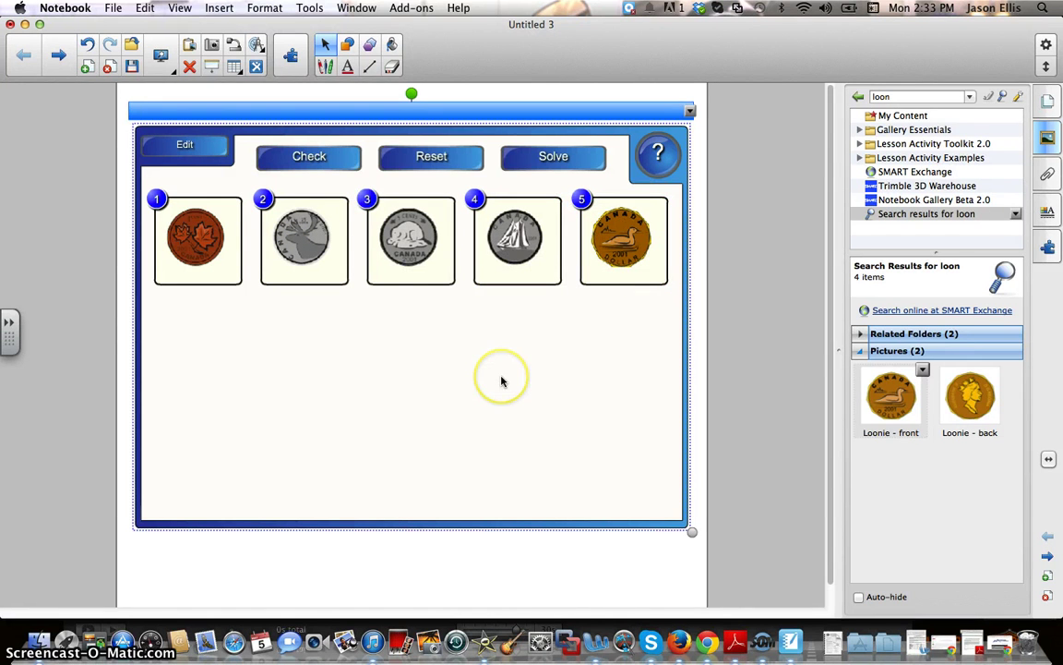
Check the coin order, rearrange cards, reveal the solution with Solve, then Reset to reshuffle.
{"action": "left_click", "coordinate": [332, 162]}
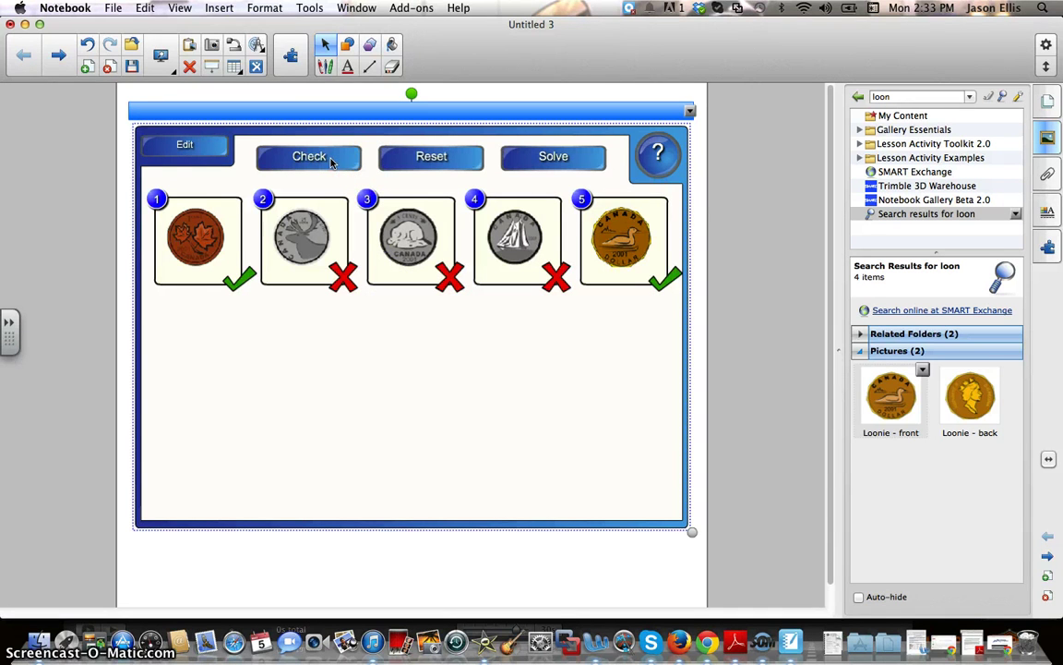
{"action": "left_click_drag", "start_coordinate": [371, 210], "coordinate": [294, 242]}
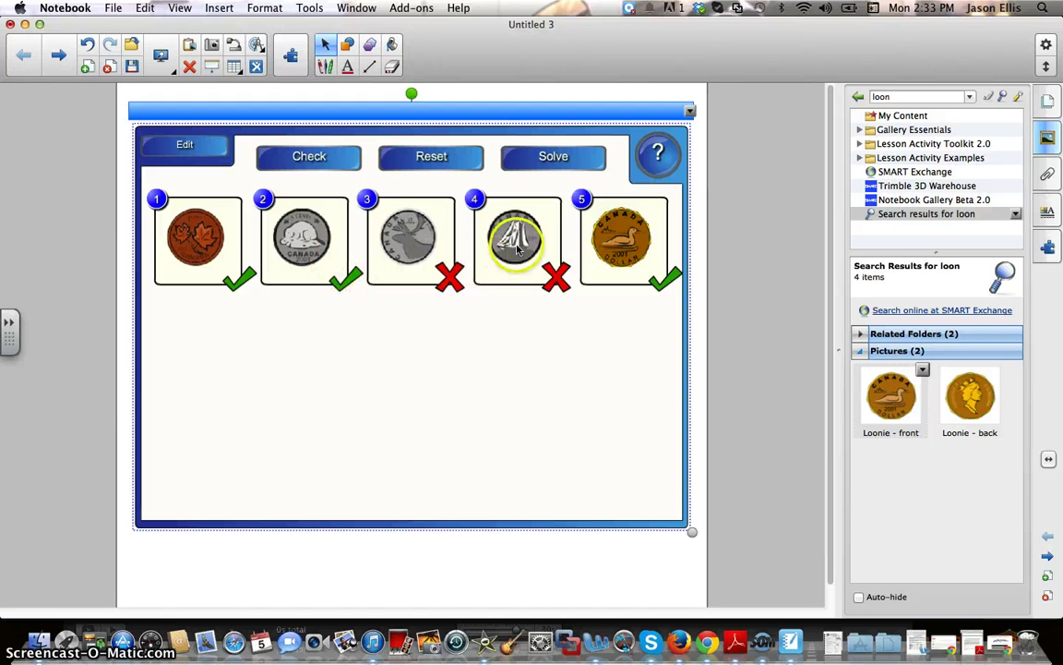
{"action": "left_click_drag", "start_coordinate": [518, 247], "coordinate": [411, 240]}
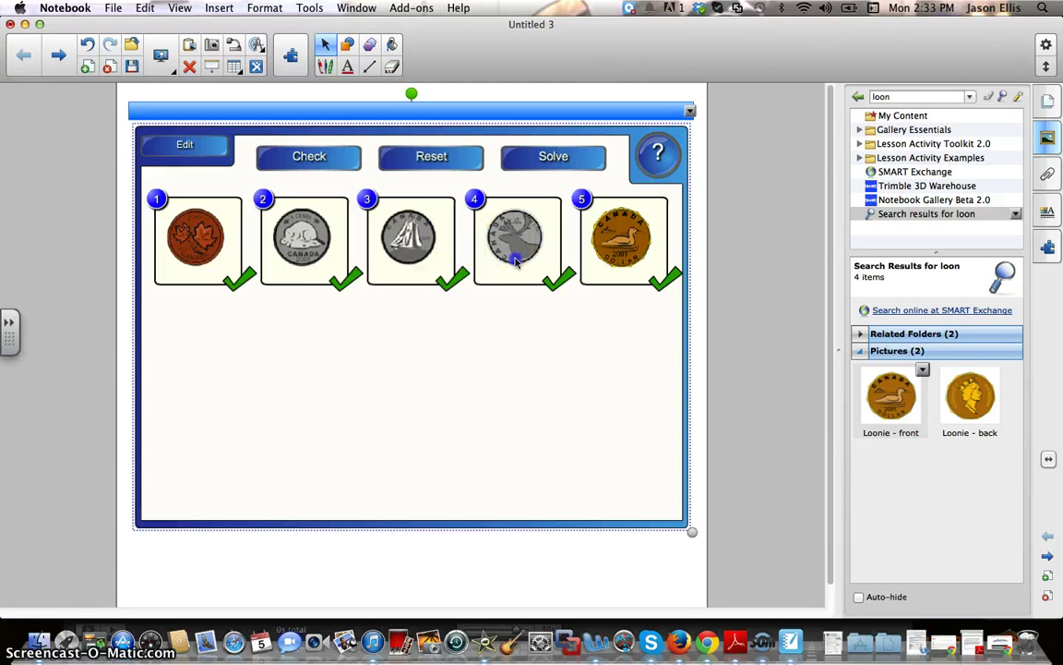
{"action": "left_click_drag", "start_coordinate": [516, 261], "coordinate": [411, 239]}
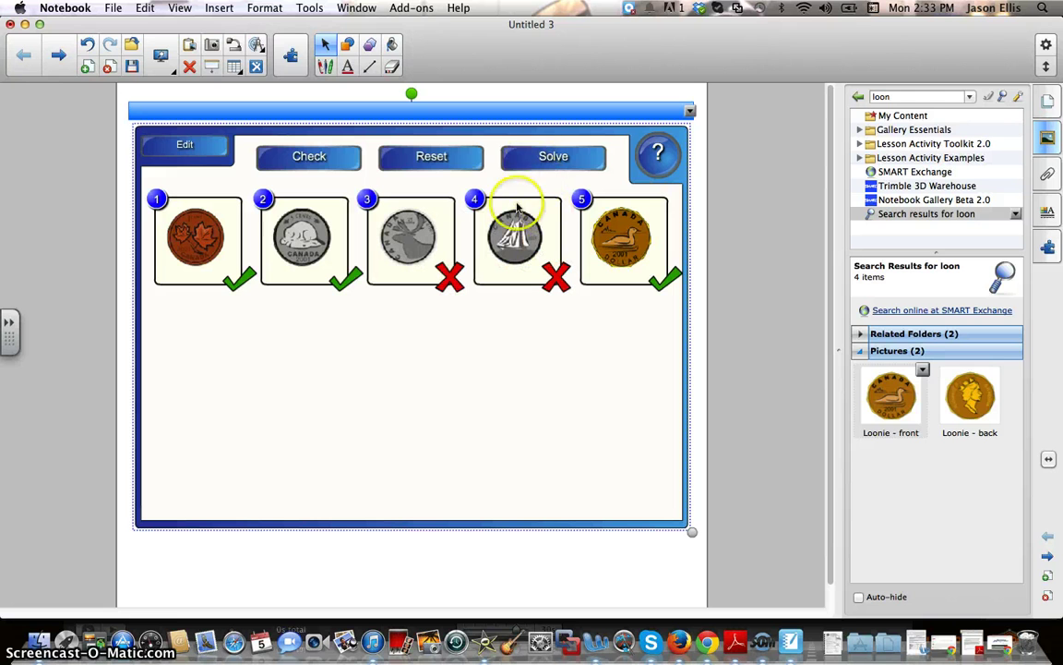
{"action": "left_click", "coordinate": [552, 159]}
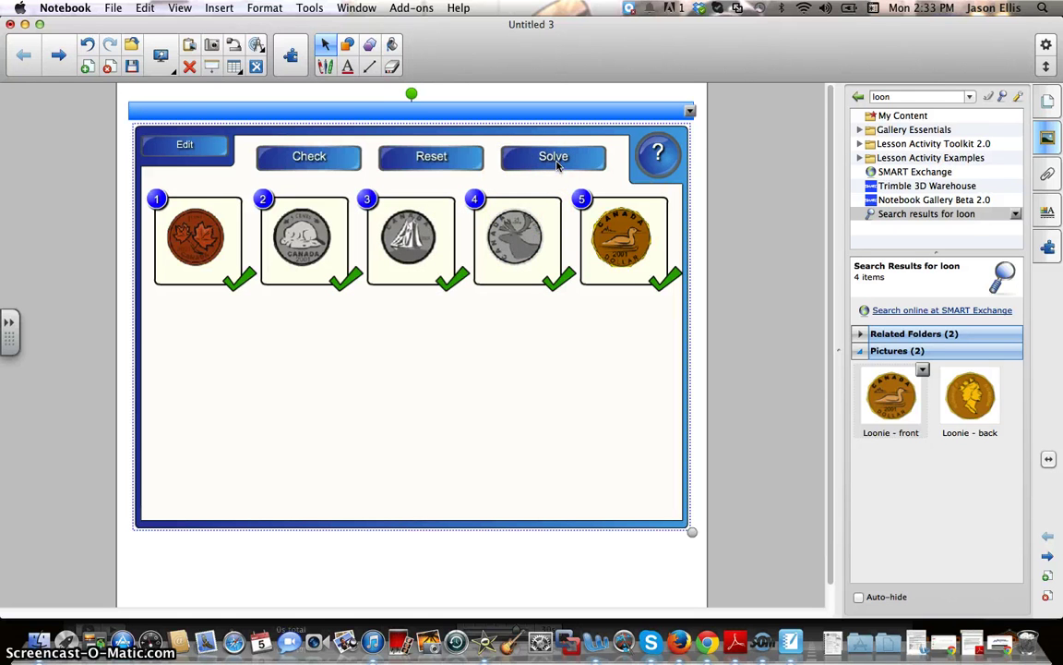
{"action": "left_click", "coordinate": [432, 156]}
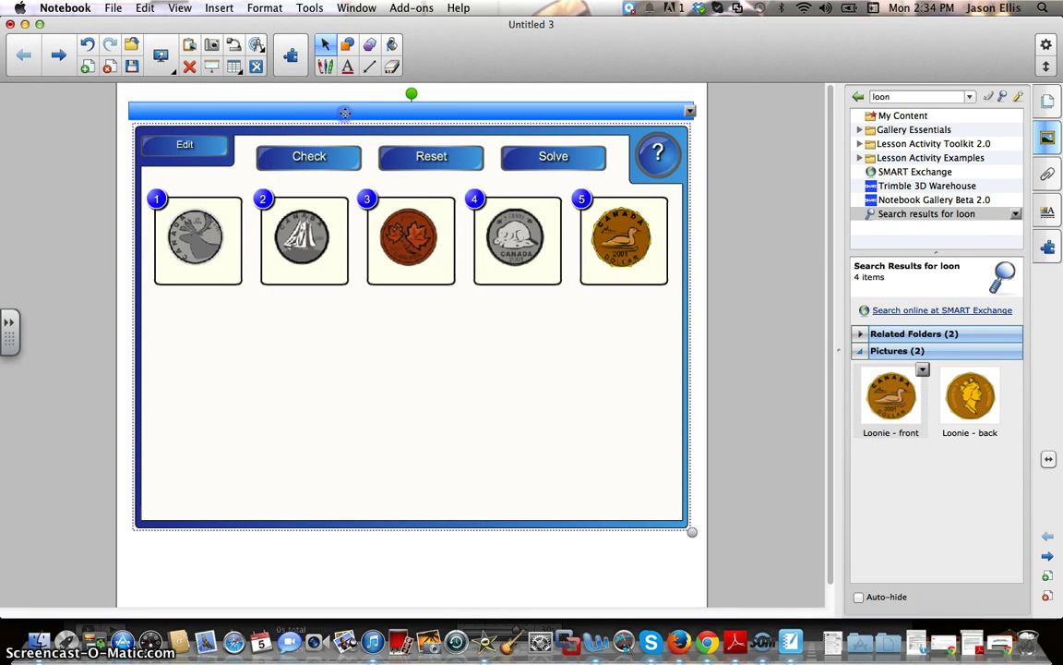
Delete the coin activity, search 'category', and place Blue - Category sort on the page.
{"action": "right_click", "coordinate": [344, 112]}
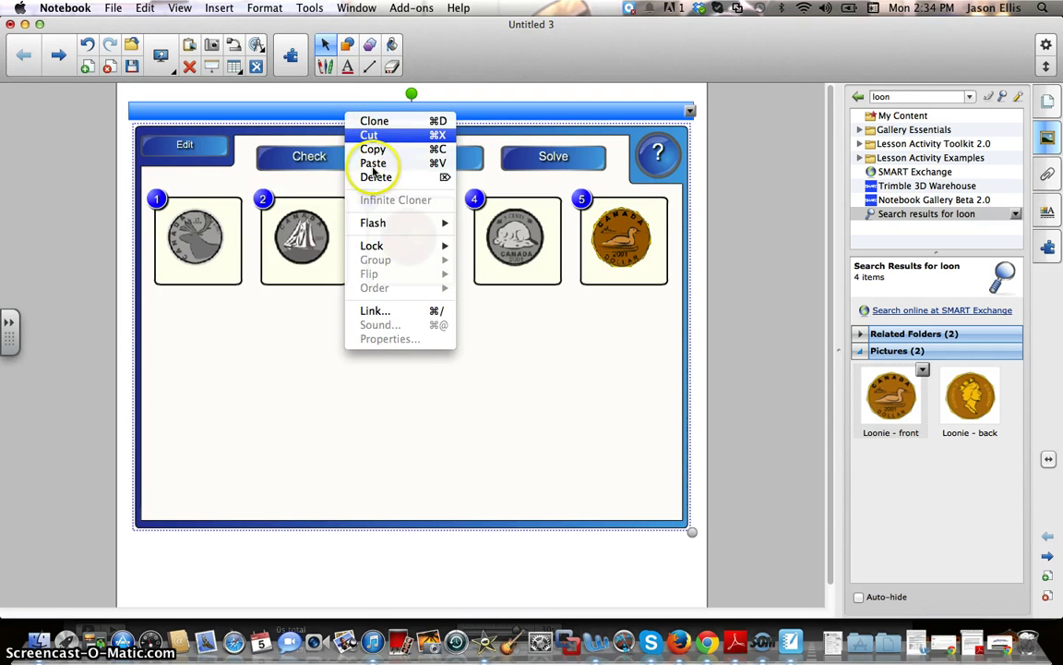
{"action": "left_click", "coordinate": [375, 177]}
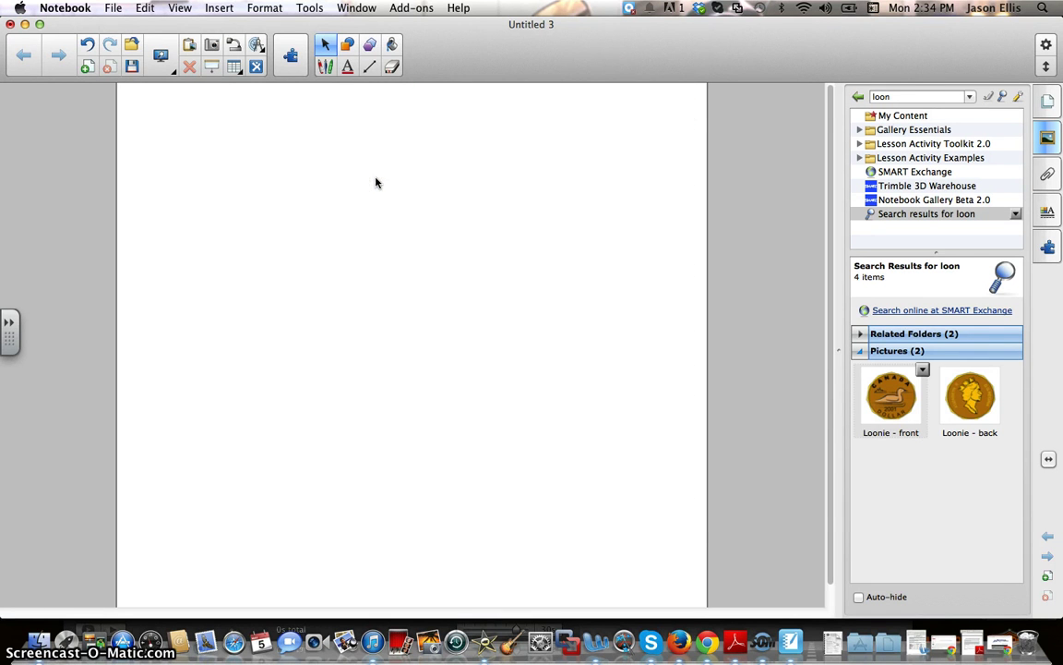
{"action": "left_click_drag", "start_coordinate": [893, 96], "coordinate": [819, 94]}
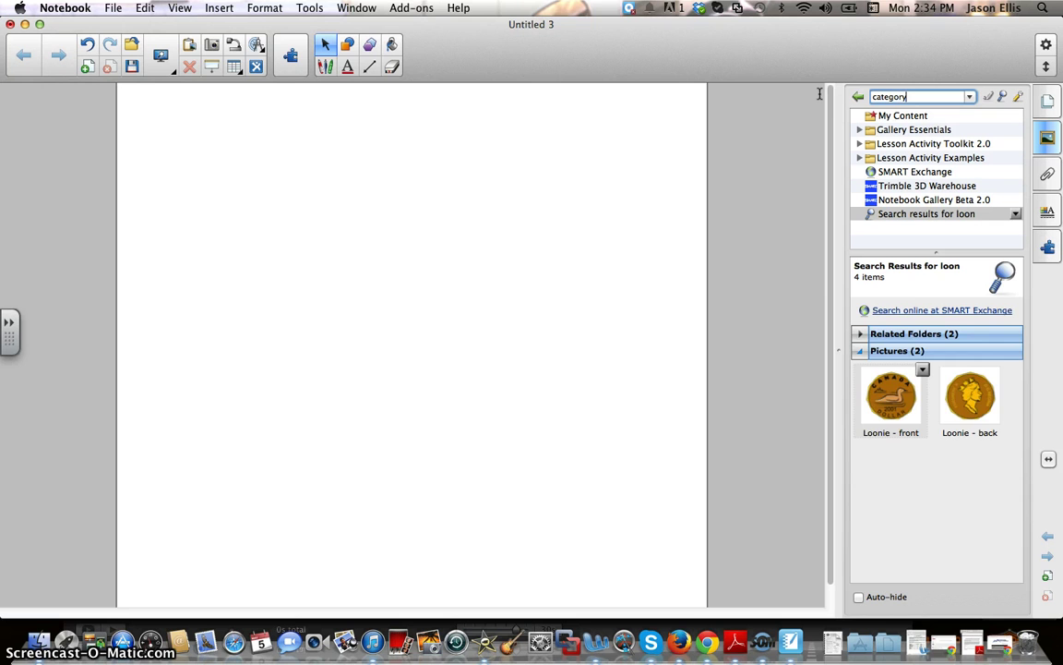
{"action": "key", "text": "Return"}
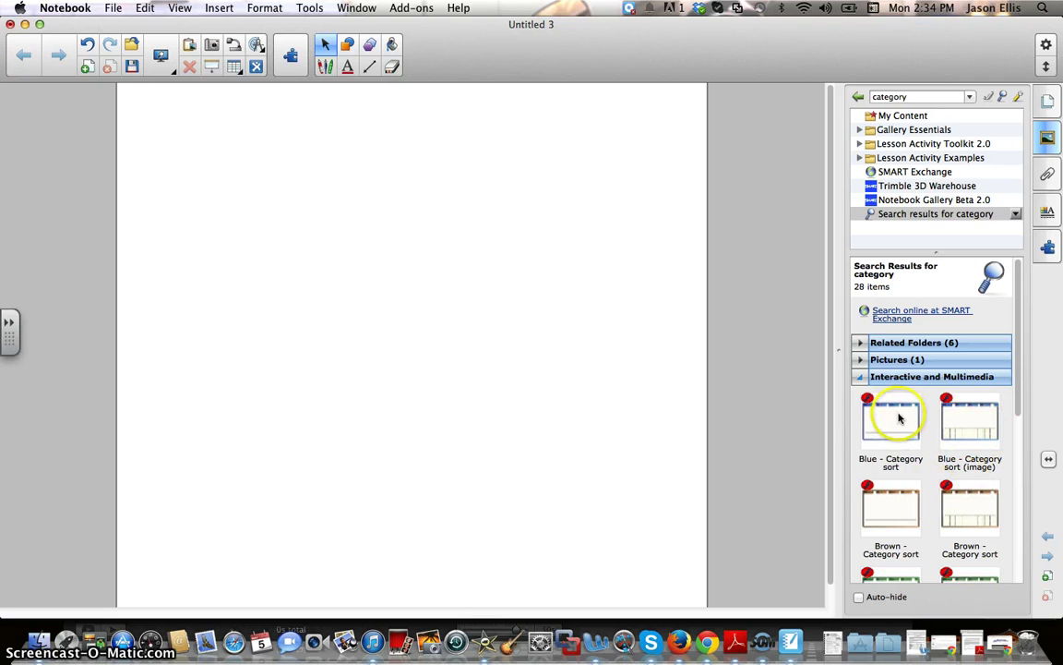
{"action": "left_click_drag", "start_coordinate": [899, 418], "coordinate": [418, 315]}
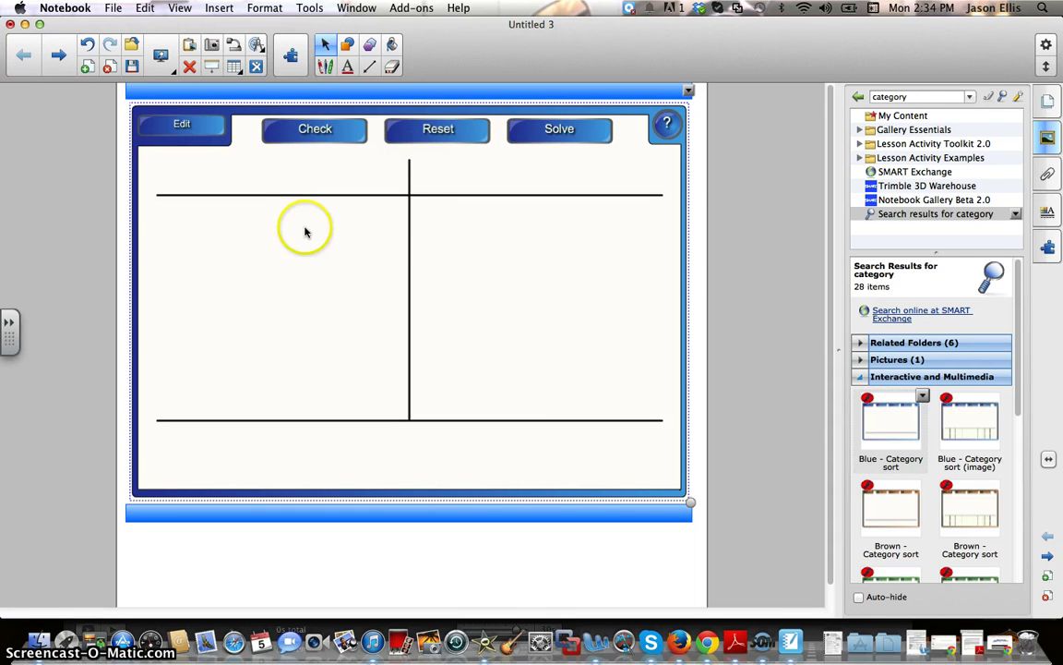
In edit mode, name the two category columns ODD and EVEN.
{"action": "left_click", "coordinate": [168, 122]}
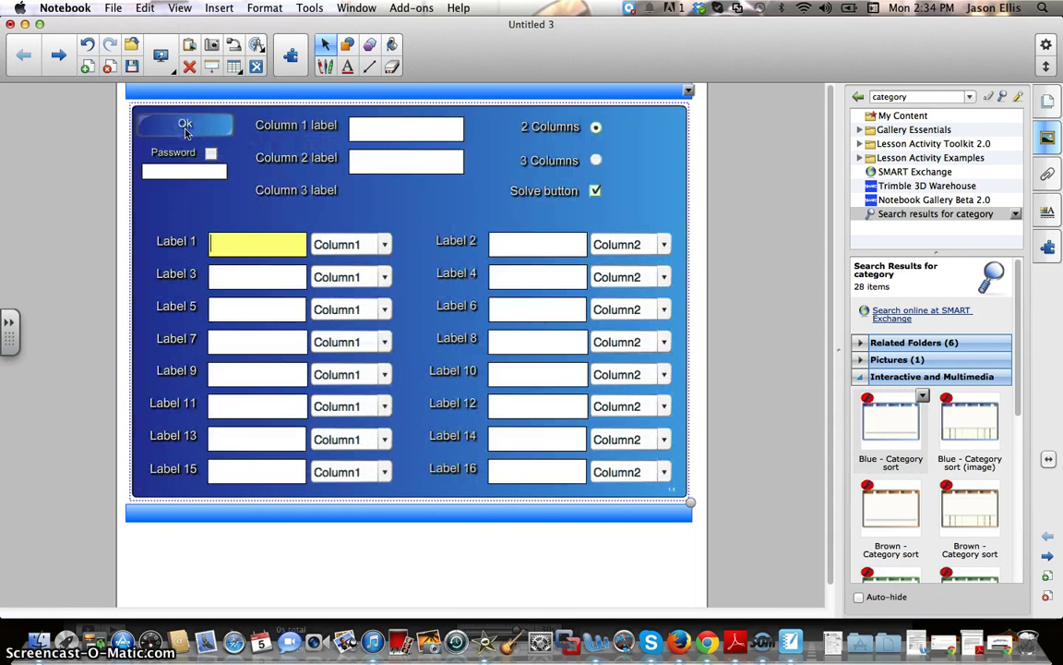
{"action": "left_click", "coordinate": [400, 120]}
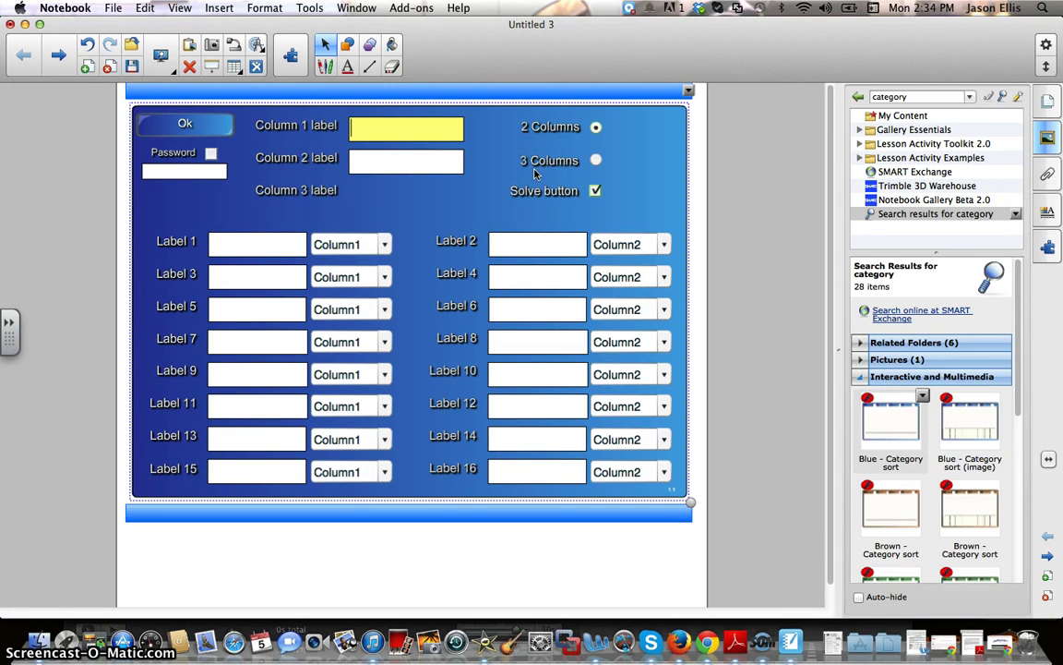
{"action": "type", "text": "ODD"}
{"action": "left_click", "coordinate": [495, 182]}
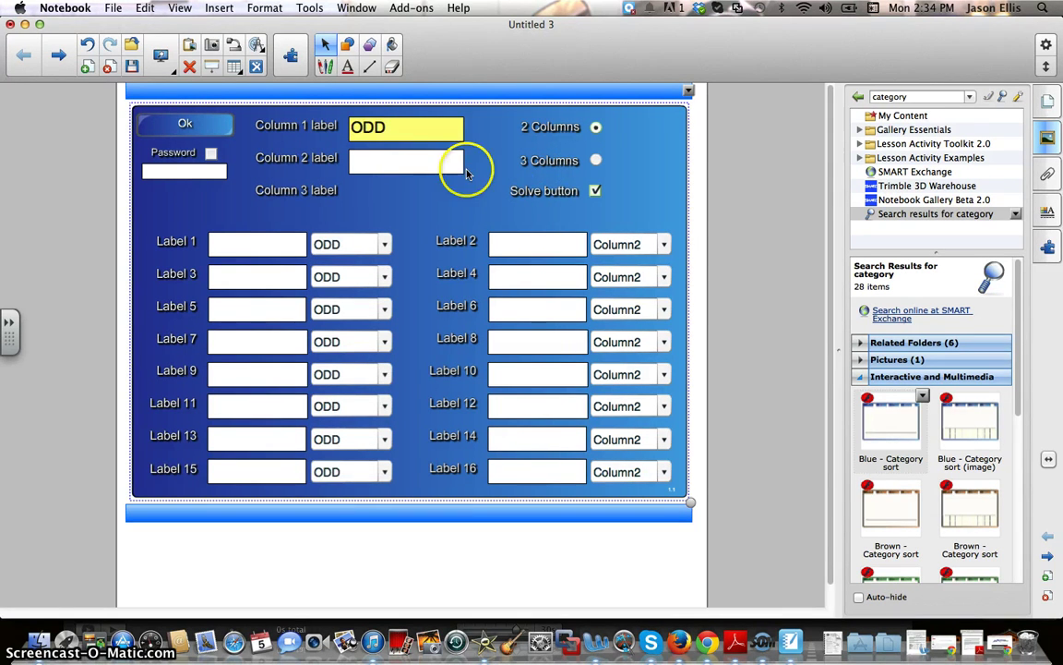
{"action": "left_click", "coordinate": [412, 169]}
{"action": "type", "text": "EVEN"}
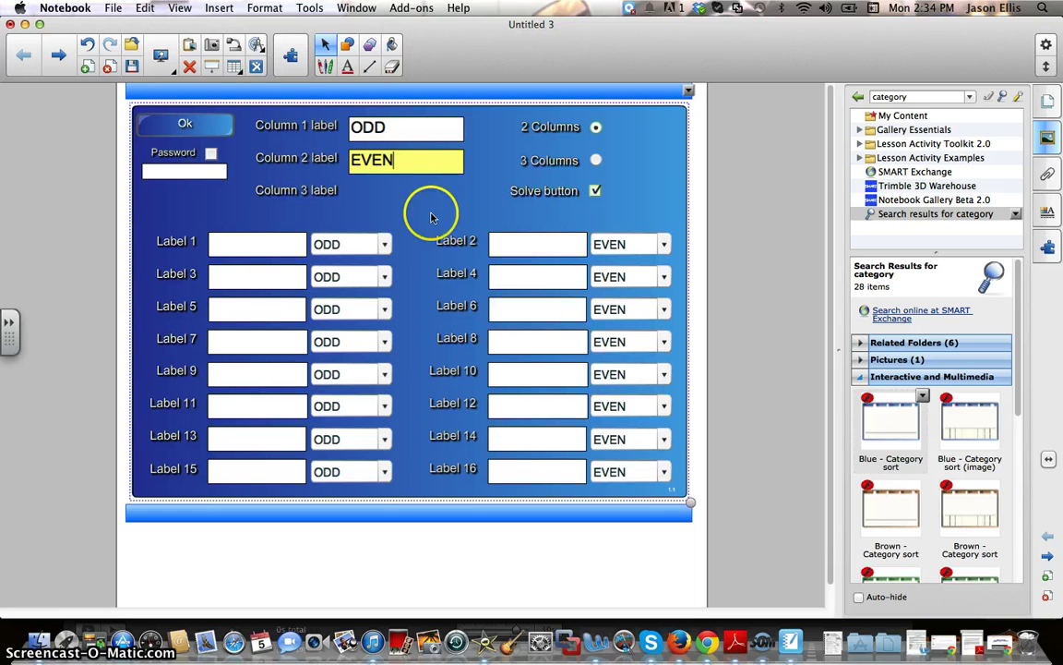
Enter 1, 3, 5 and 7 as the ODD column's labels.
{"action": "left_click", "coordinate": [267, 249]}
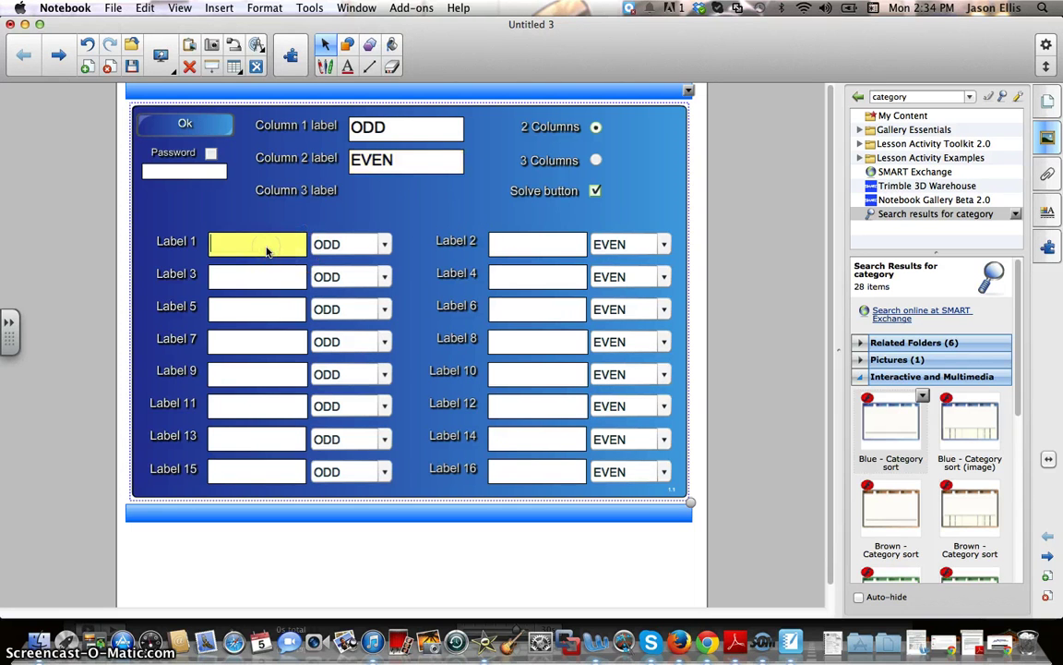
{"action": "type", "text": "1"}
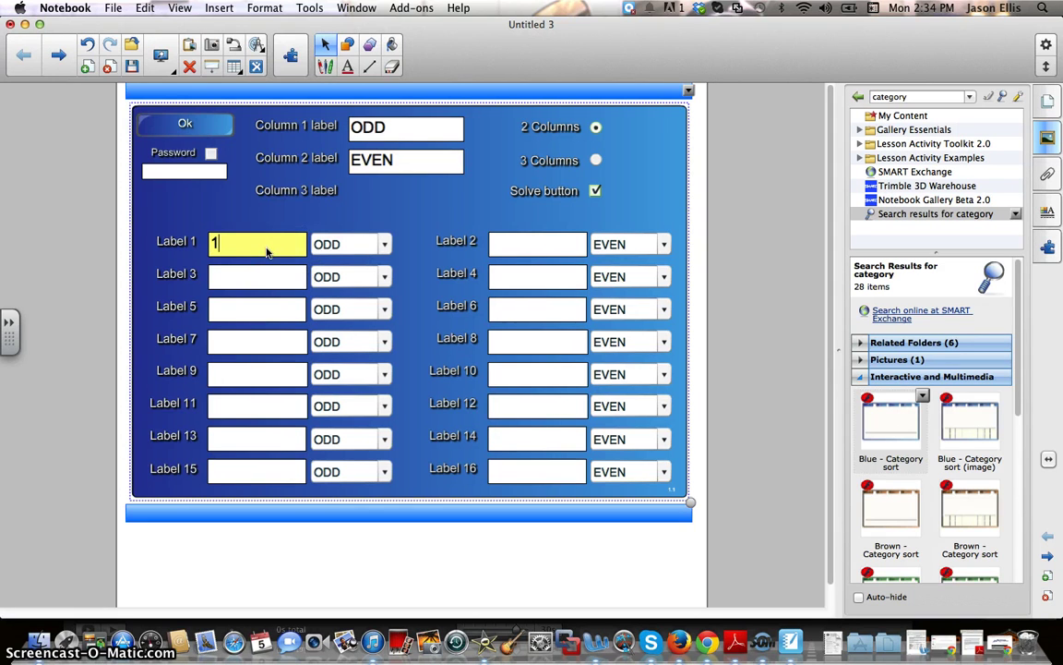
{"action": "left_click", "coordinate": [249, 278]}
{"action": "type", "text": "3"}
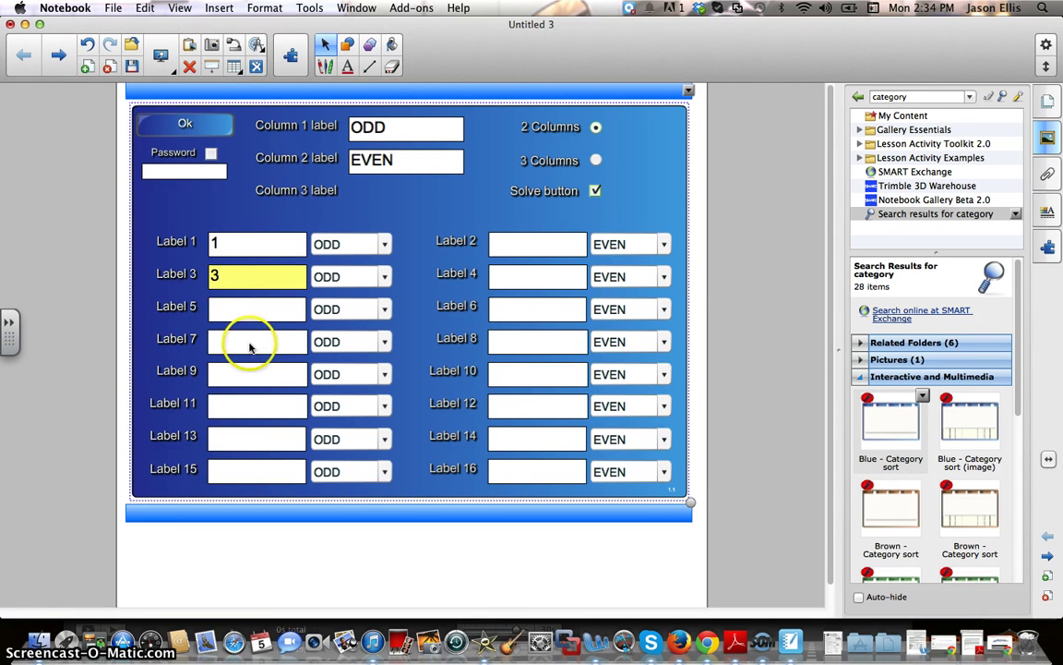
{"action": "left_click", "coordinate": [245, 312]}
{"action": "type", "text": "5"}
{"action": "left_click", "coordinate": [243, 344]}
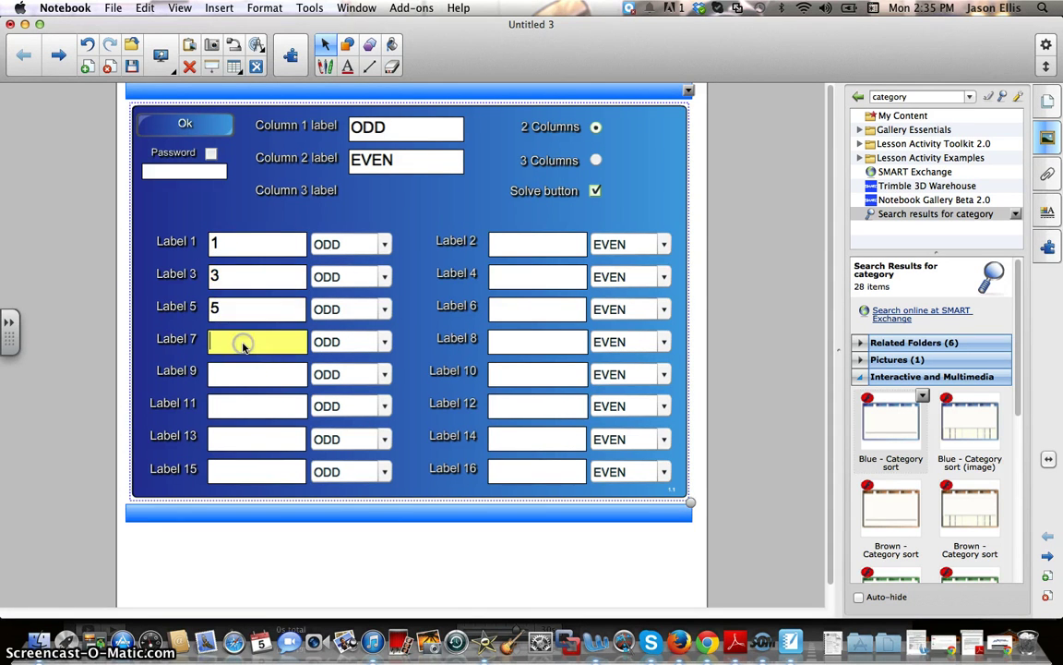
{"action": "type", "text": "7"}
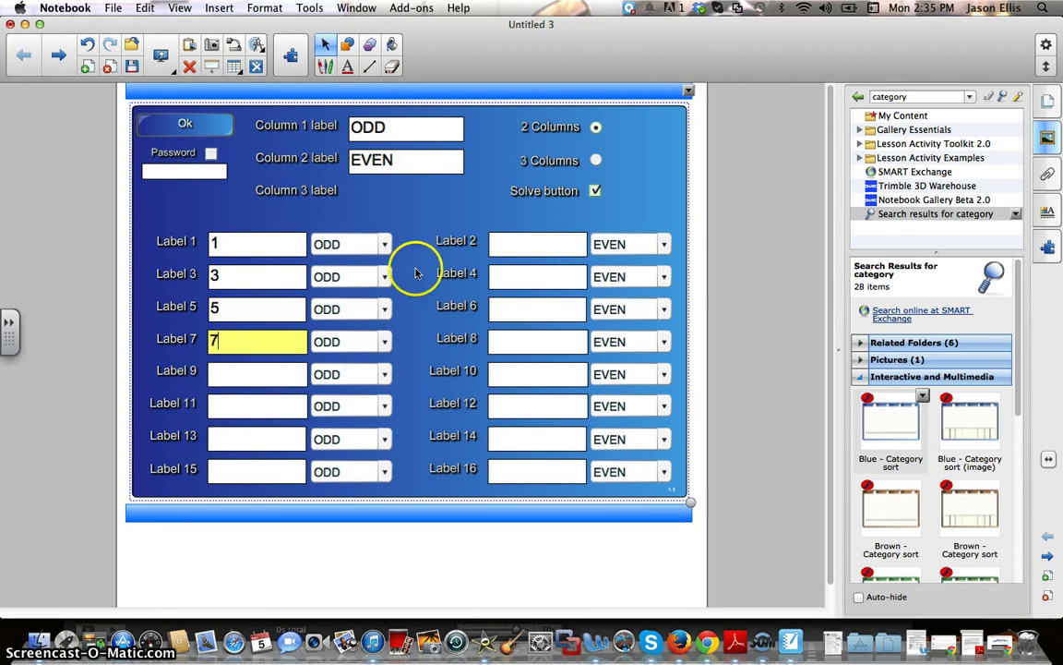
Enter 2, 4, 6 and 8 as the EVEN labels and confirm with Ok.
{"action": "left_click", "coordinate": [542, 247]}
{"action": "type", "text": "2"}
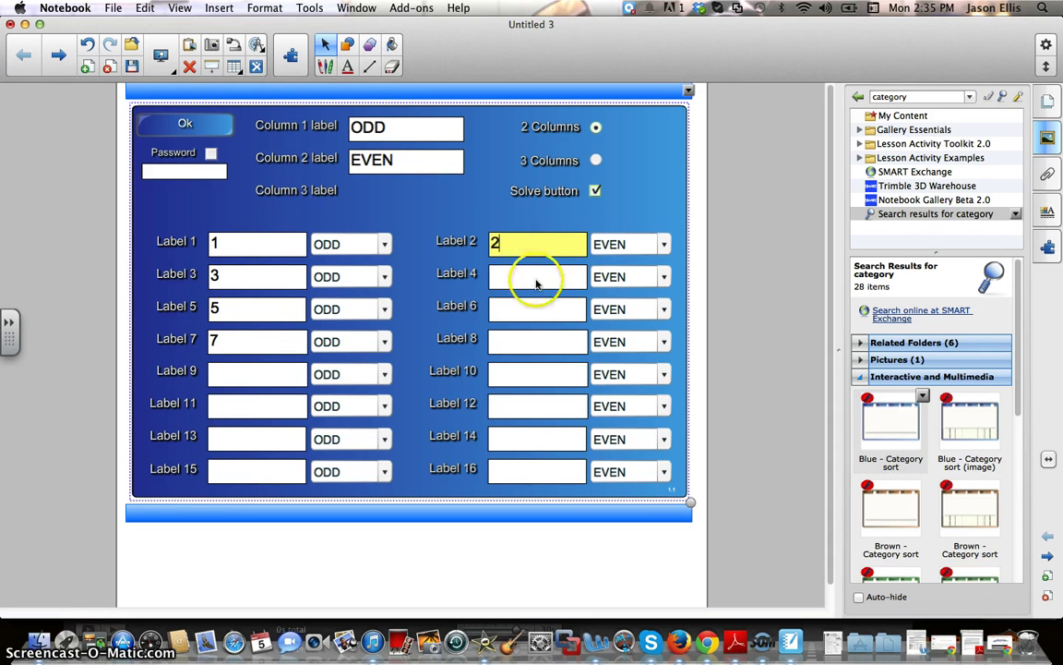
{"action": "left_click", "coordinate": [536, 283]}
{"action": "type", "text": "4"}
{"action": "left_click", "coordinate": [527, 308]}
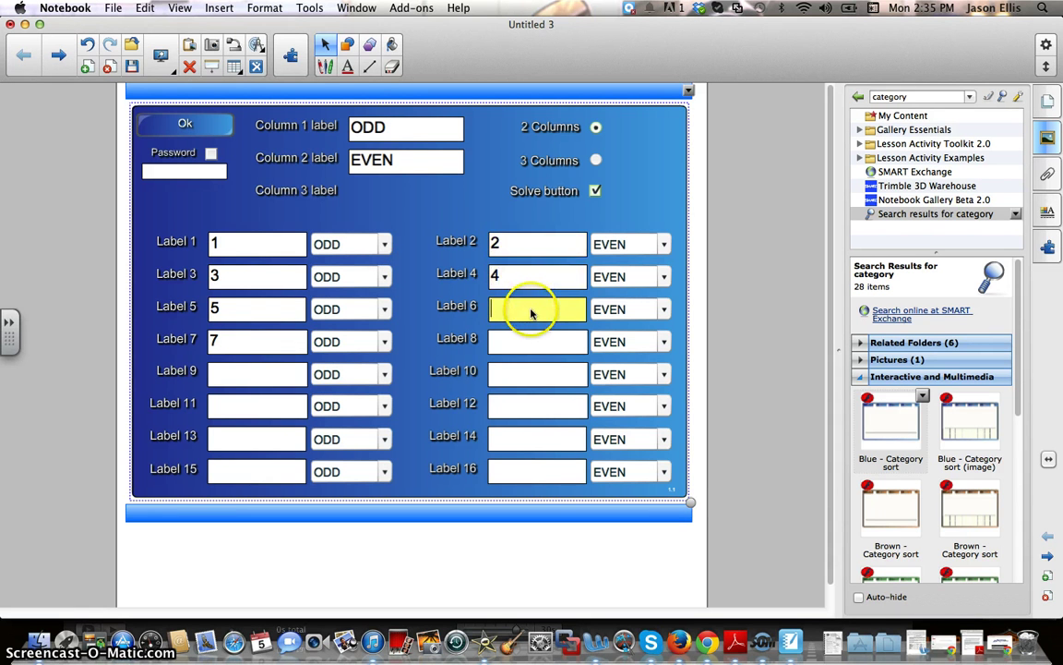
{"action": "type", "text": "6"}
{"action": "left_click", "coordinate": [529, 346]}
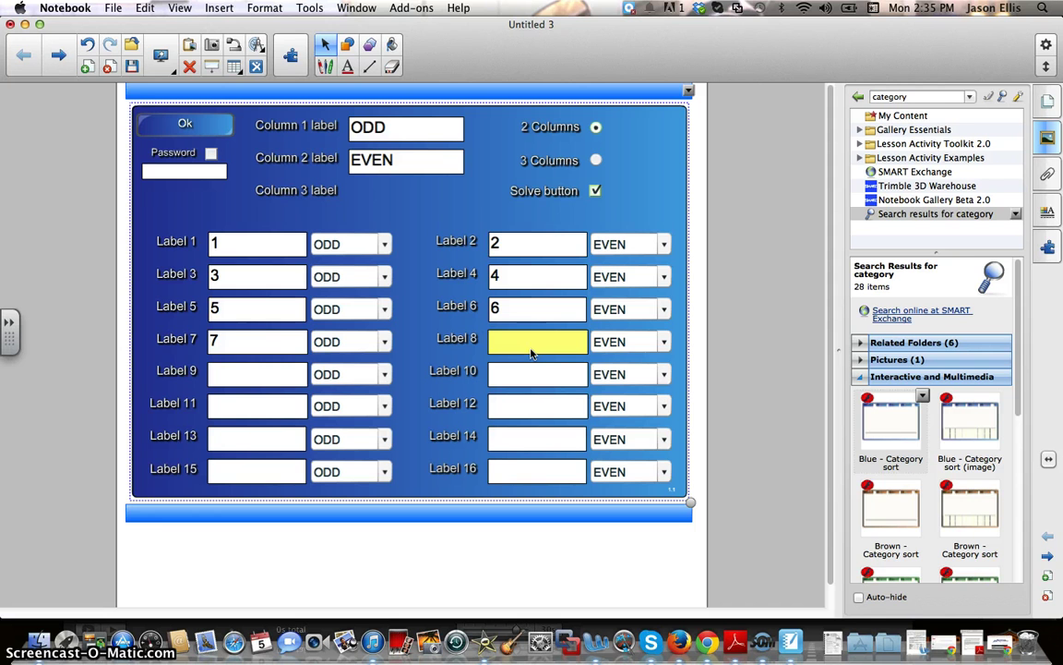
{"action": "type", "text": "8"}
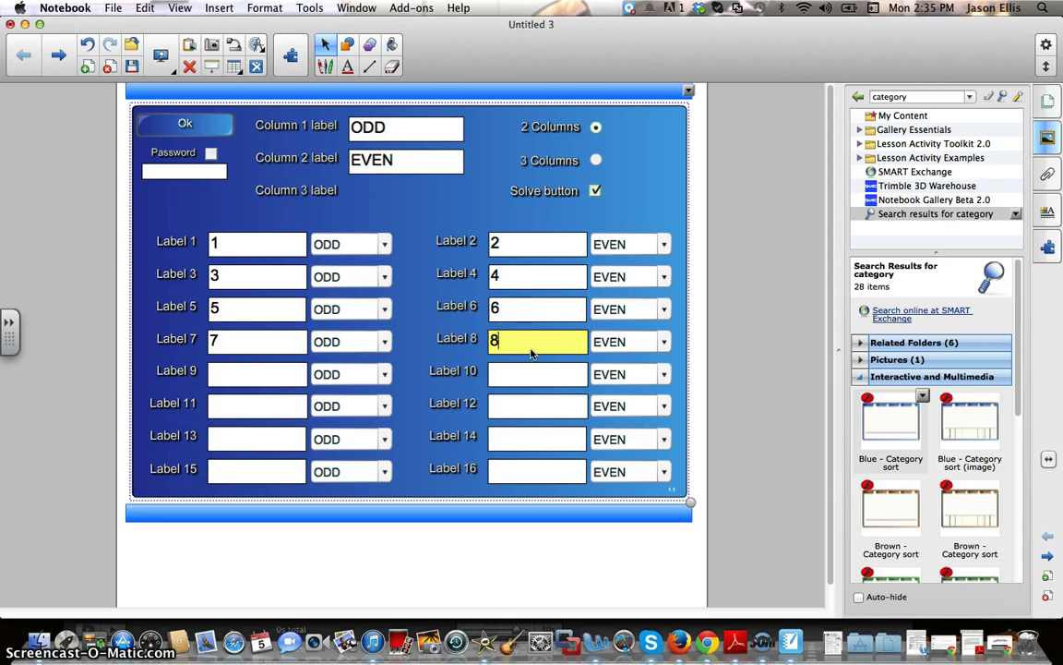
{"action": "left_click", "coordinate": [188, 126]}
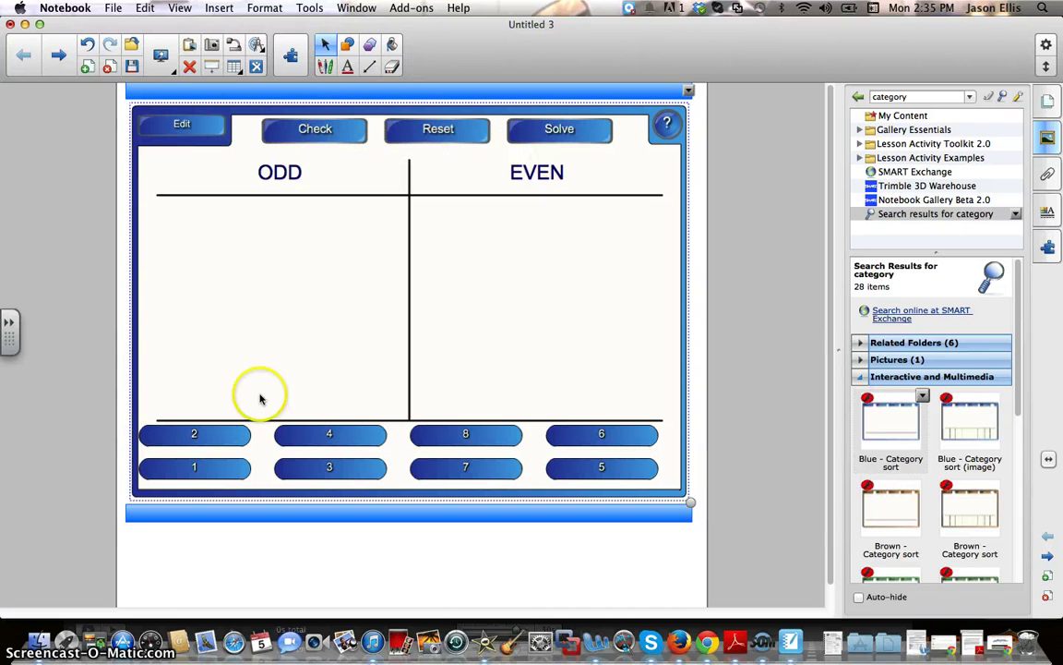
Place tiles 2 and 5 under ODD and tiles 4, 8 and 6 under EVEN.
{"action": "left_click_drag", "start_coordinate": [204, 432], "coordinate": [279, 213]}
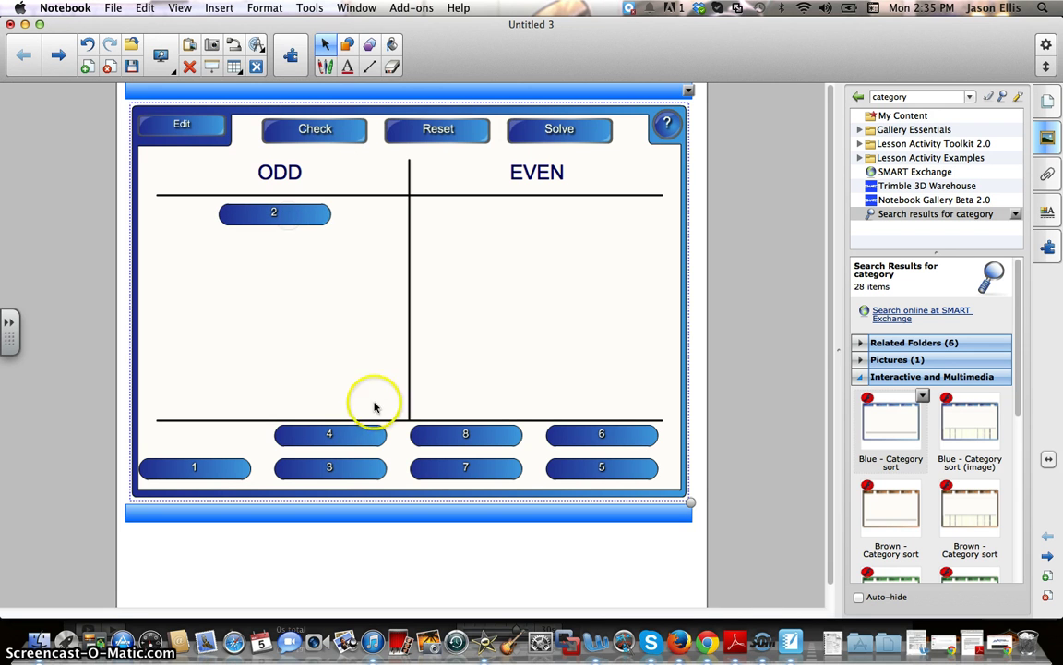
{"action": "left_click_drag", "start_coordinate": [332, 434], "coordinate": [545, 239]}
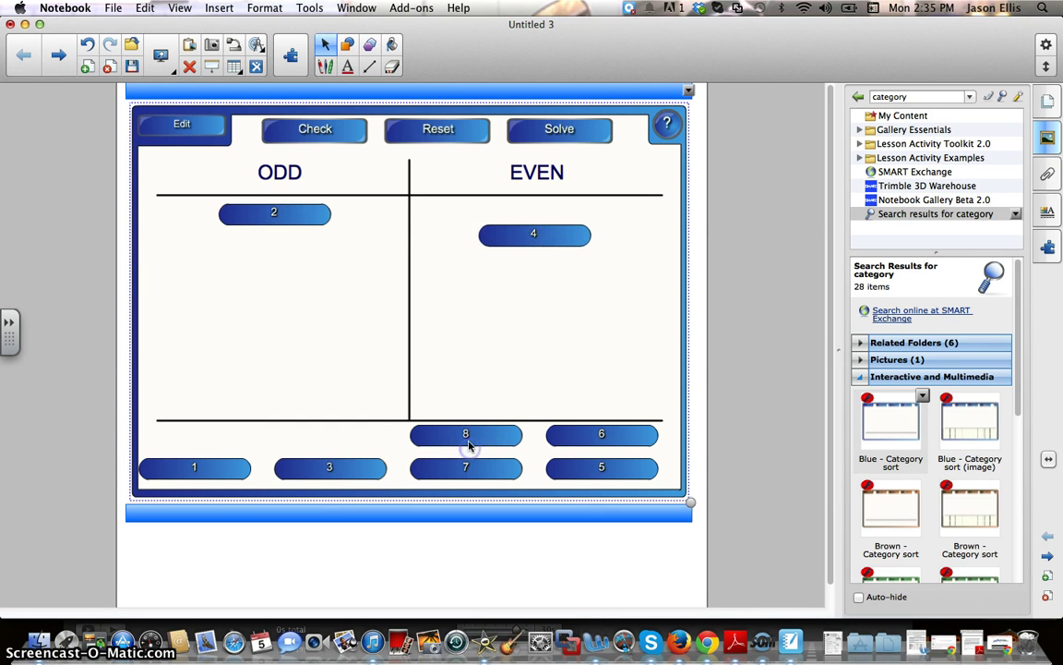
{"action": "left_click_drag", "start_coordinate": [471, 434], "coordinate": [539, 262]}
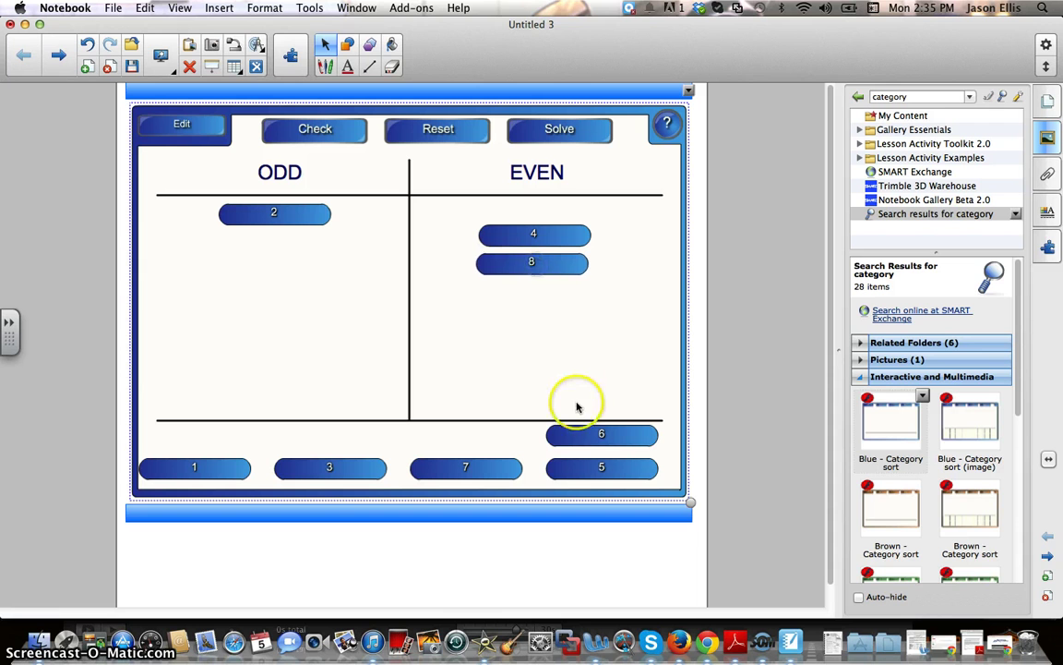
{"action": "left_click_drag", "start_coordinate": [602, 438], "coordinate": [532, 301]}
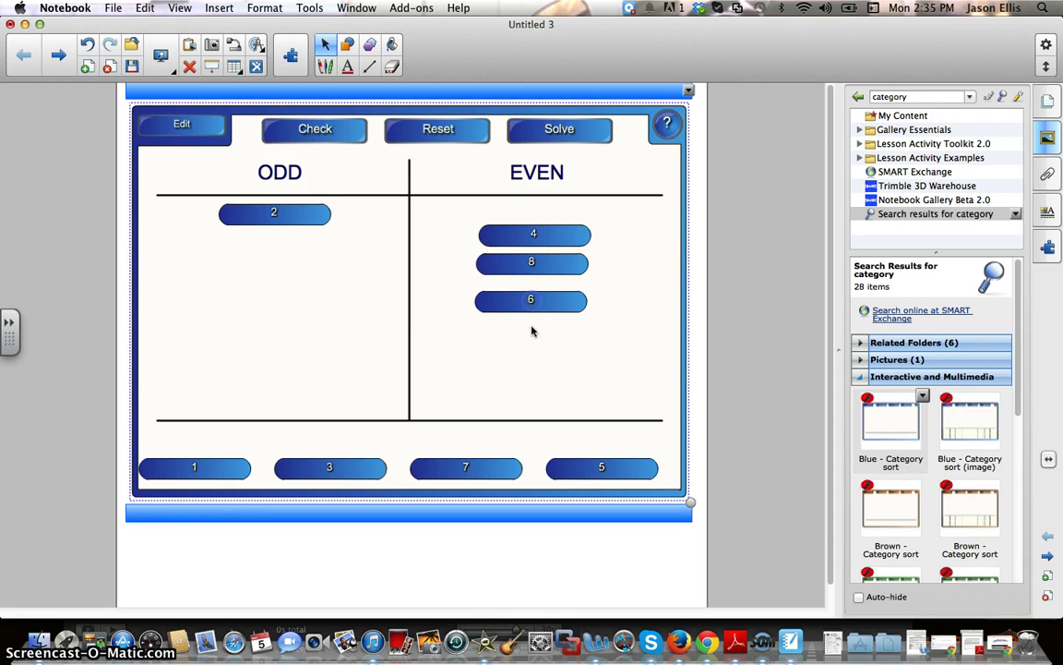
{"action": "left_click_drag", "start_coordinate": [617, 468], "coordinate": [287, 245]}
Reorder the columns so EVEN reads 4, 6, 8 and ODD has 2 above 5.
{"action": "left_click_drag", "start_coordinate": [562, 263], "coordinate": [560, 361]}
{"action": "left_click_drag", "start_coordinate": [557, 311], "coordinate": [561, 274]}
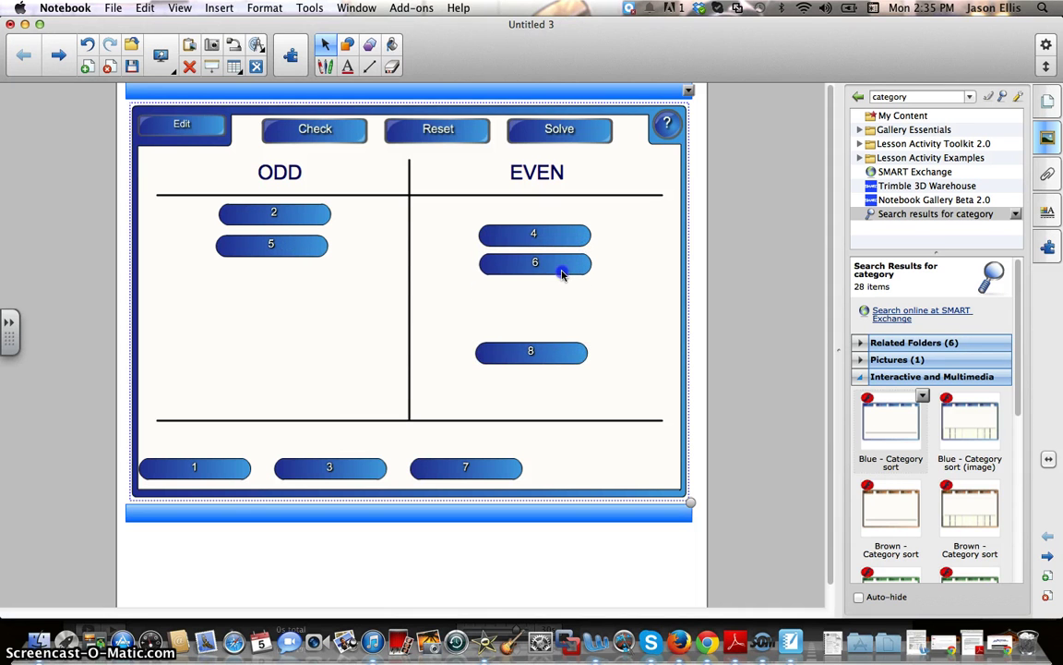
{"action": "left_click_drag", "start_coordinate": [550, 351], "coordinate": [545, 298]}
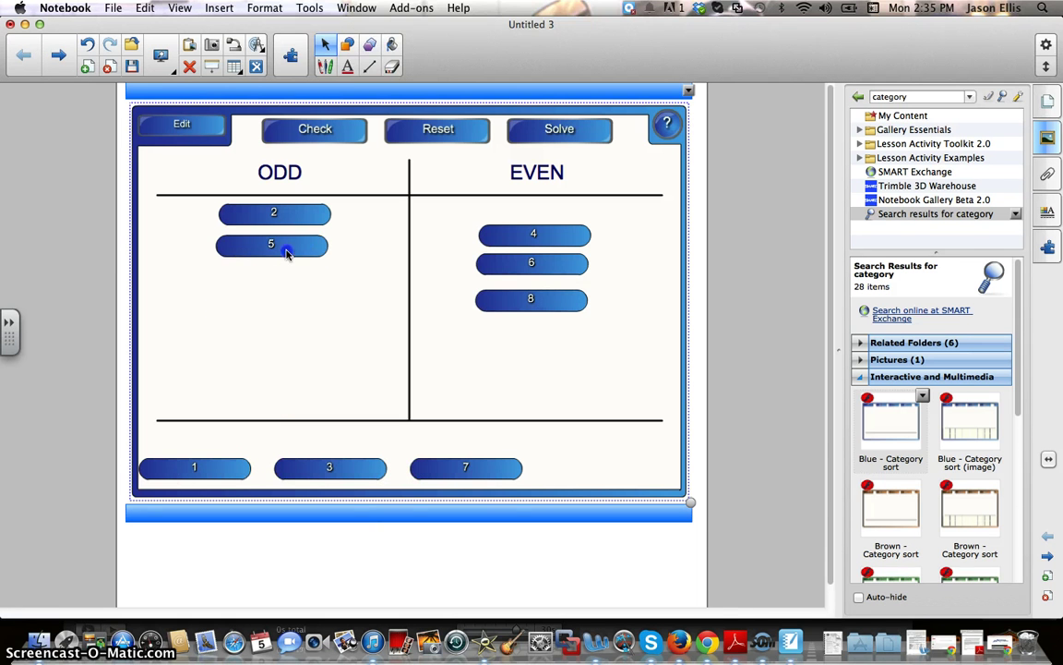
{"action": "left_click_drag", "start_coordinate": [285, 246], "coordinate": [289, 283]}
{"action": "left_click_drag", "start_coordinate": [281, 219], "coordinate": [289, 235]}
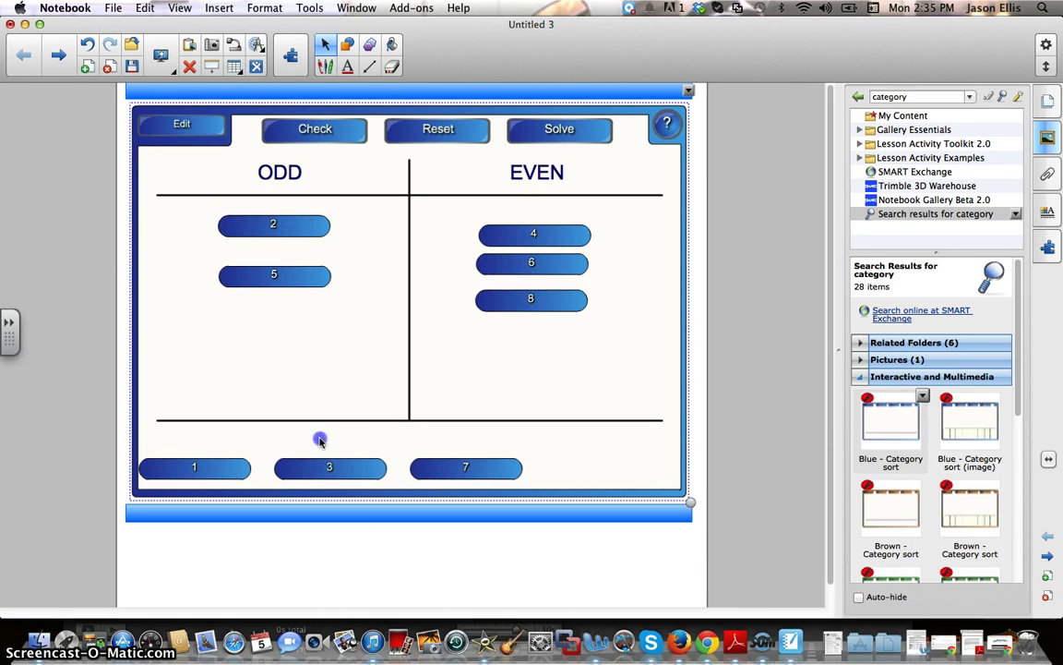
Add tile 3 to ODD, tile 1 at the top of ODD, and tile 7 under EVEN.
{"action": "left_click_drag", "start_coordinate": [325, 456], "coordinate": [273, 250]}
{"action": "left_click_drag", "start_coordinate": [219, 465], "coordinate": [294, 201]}
{"action": "left_click_drag", "start_coordinate": [474, 460], "coordinate": [541, 334]}
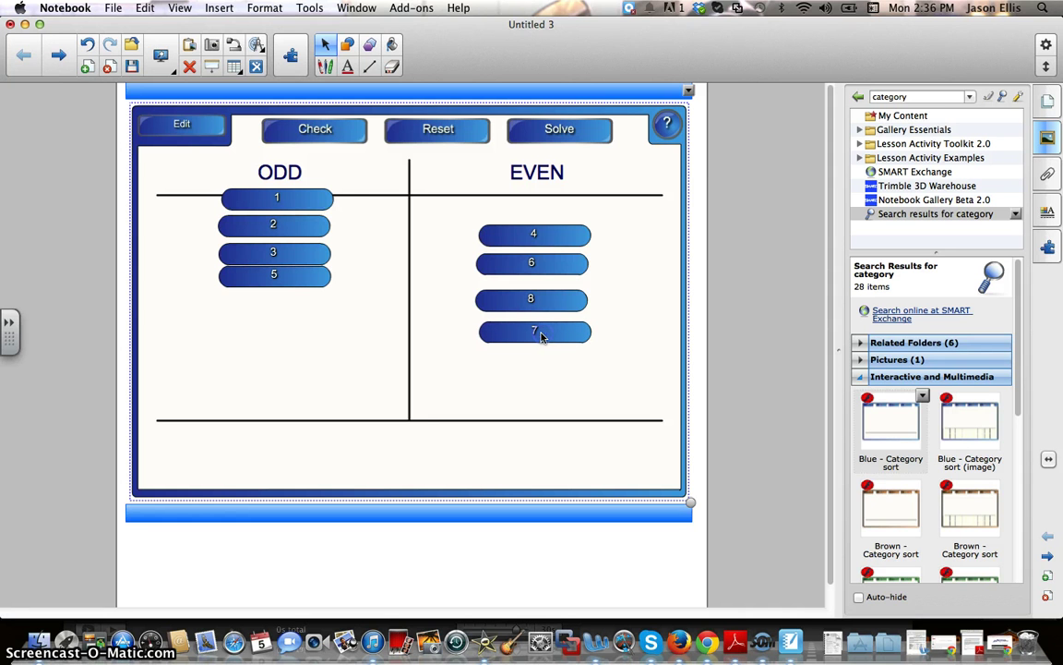
Check the sort, move tile 7 into the ODD column, then run Solve to show the correct sorting.
{"action": "left_click", "coordinate": [315, 133]}
{"action": "left_click_drag", "start_coordinate": [563, 331], "coordinate": [324, 330]}
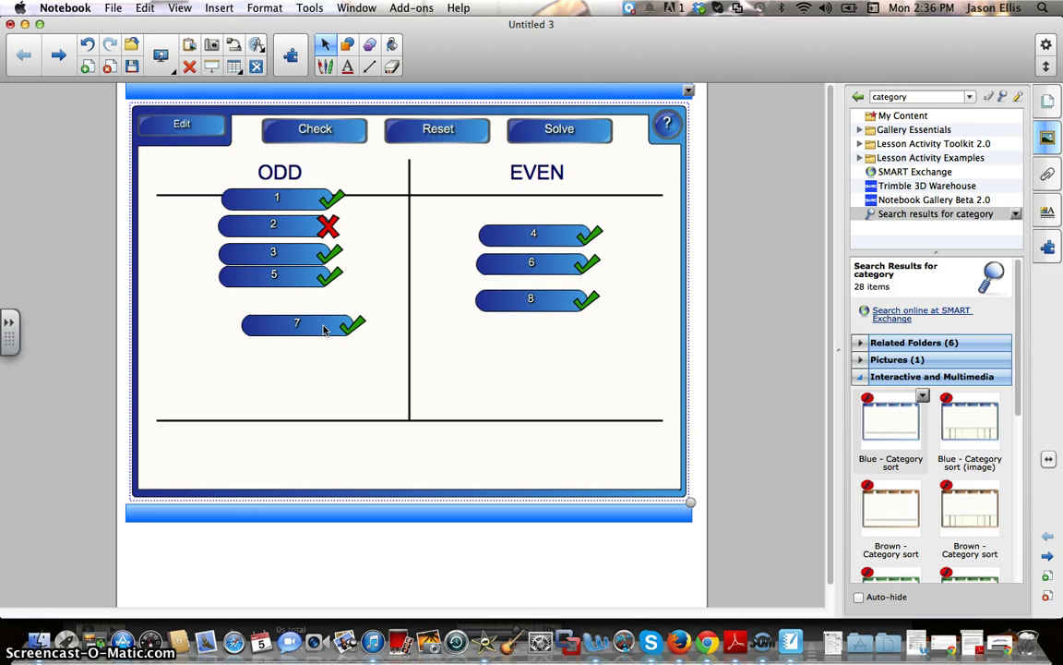
{"action": "left_click", "coordinate": [559, 131]}
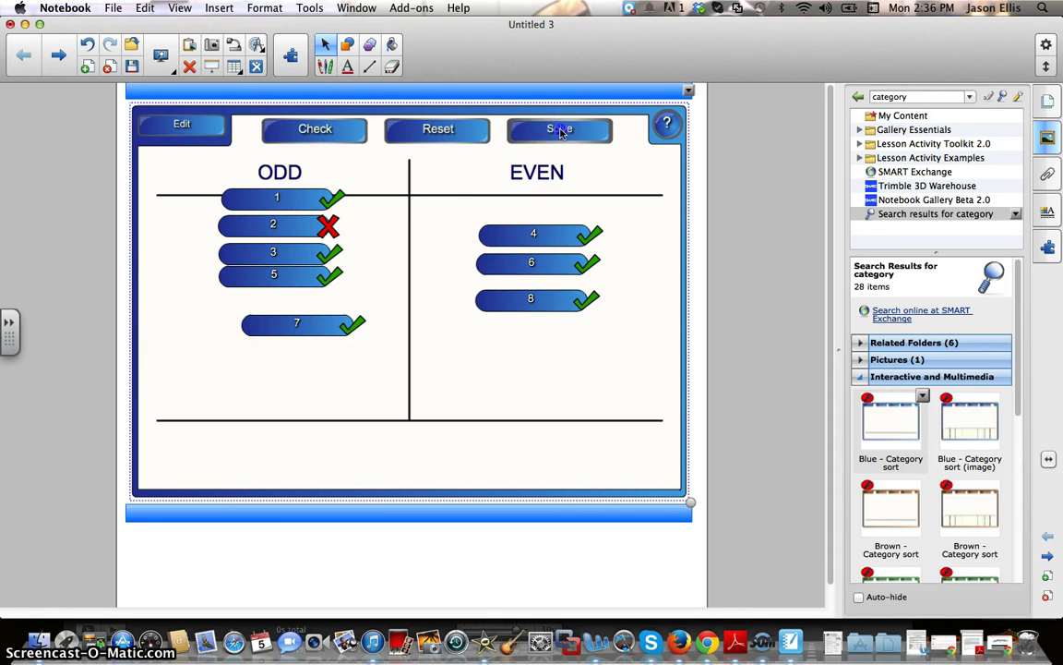